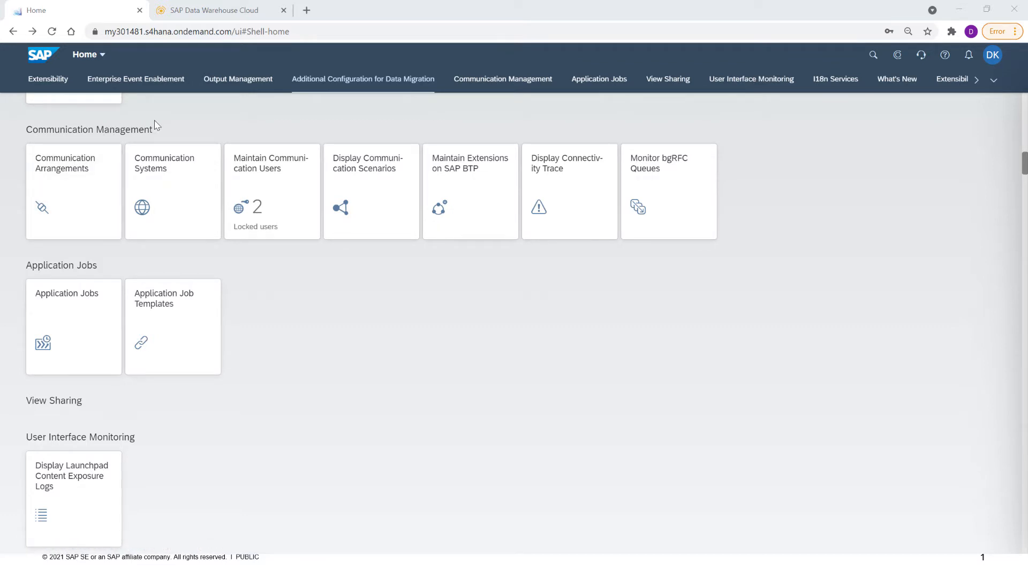
# Create the communication user DWC_COM_USER with the description "DWC Communication User" and enter its password.
pyautogui.click(274, 170)
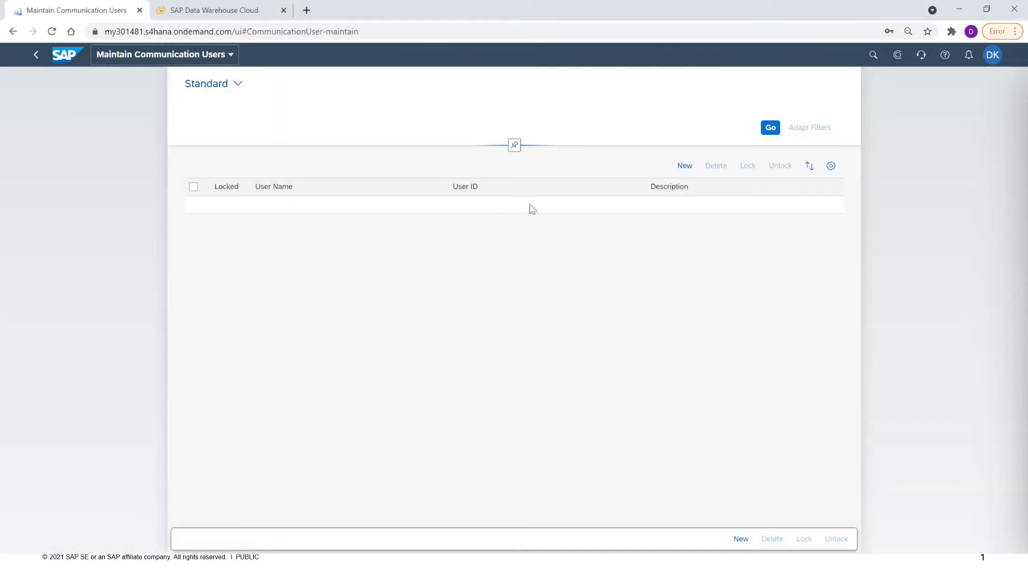
pyautogui.click(683, 171)
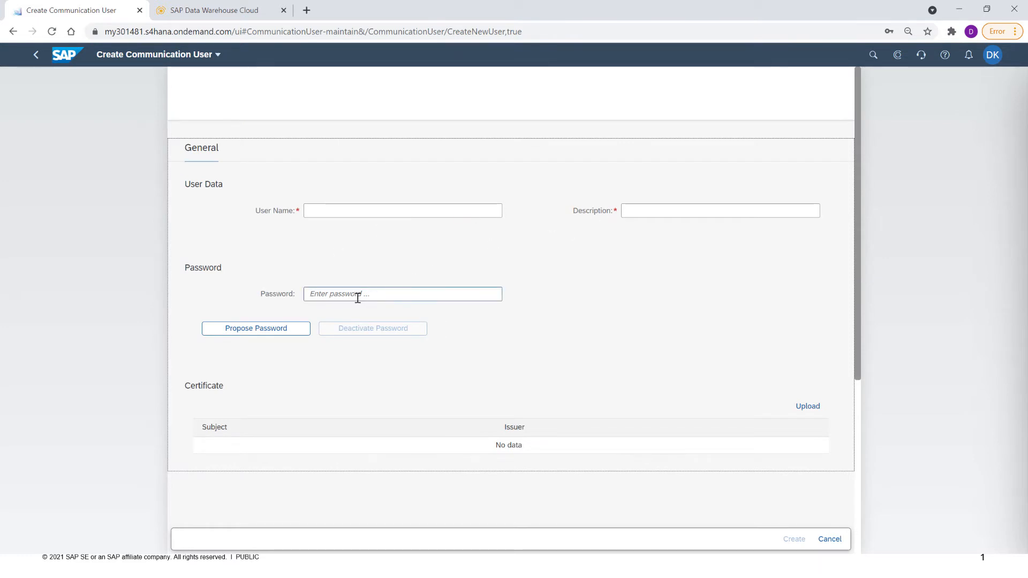
pyautogui.click(359, 210)
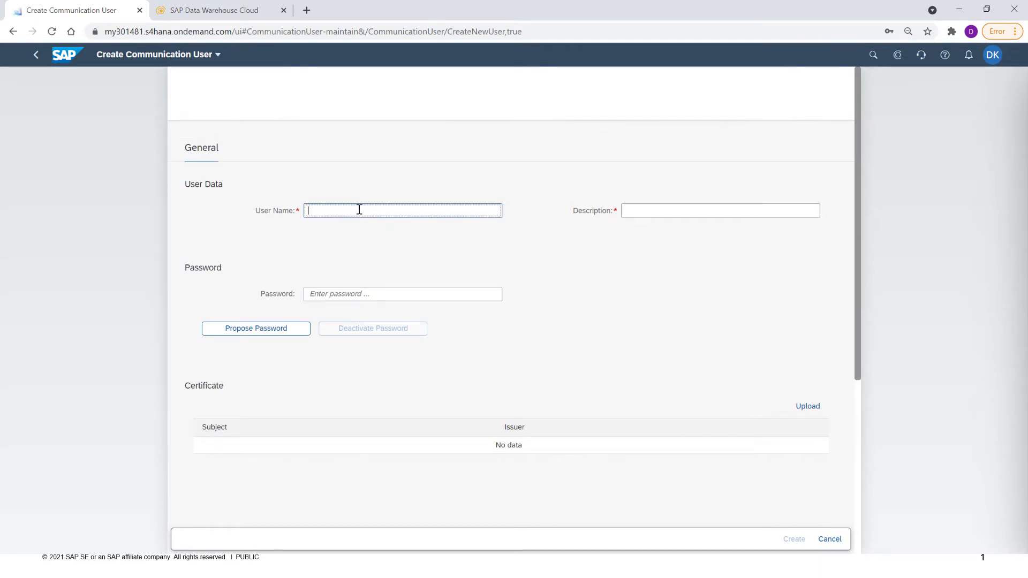
pyautogui.write('DWC_COM_USER')
pyautogui.click(687, 212)
pyautogui.write('DWC Communication User')
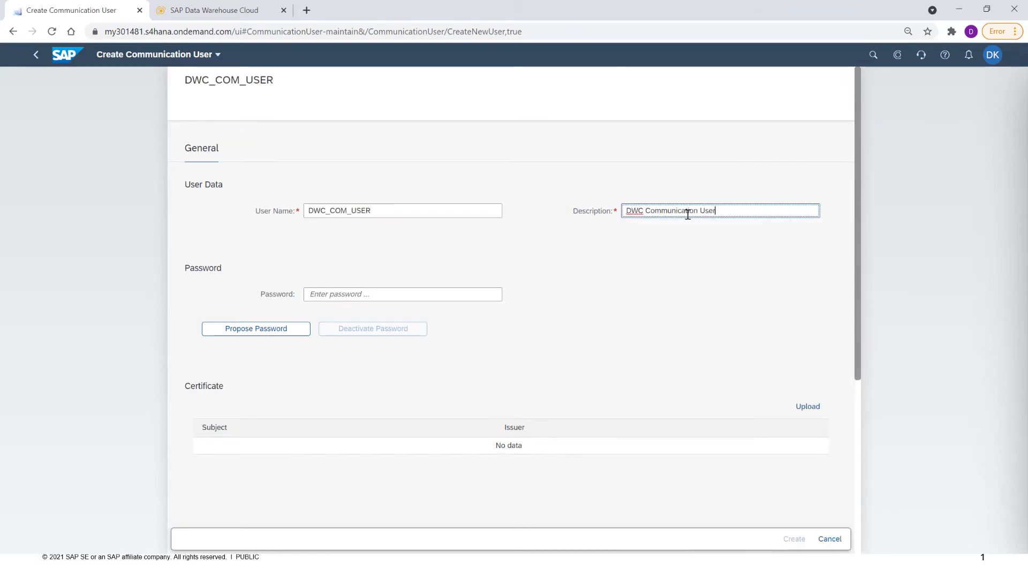
pyautogui.click(343, 294)
pyautogui.hotkey('ctrl', 'v')
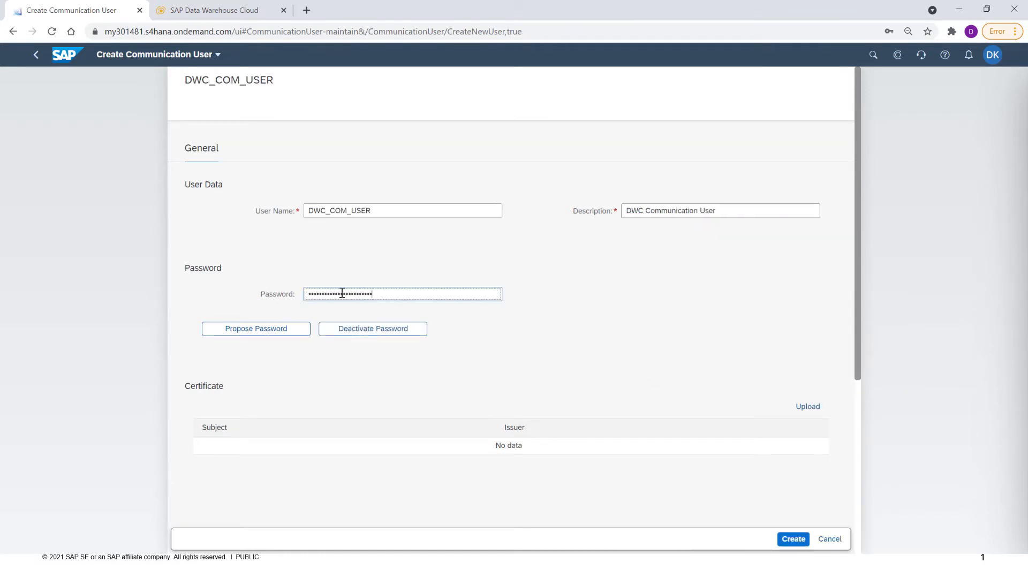
pyautogui.click(793, 539)
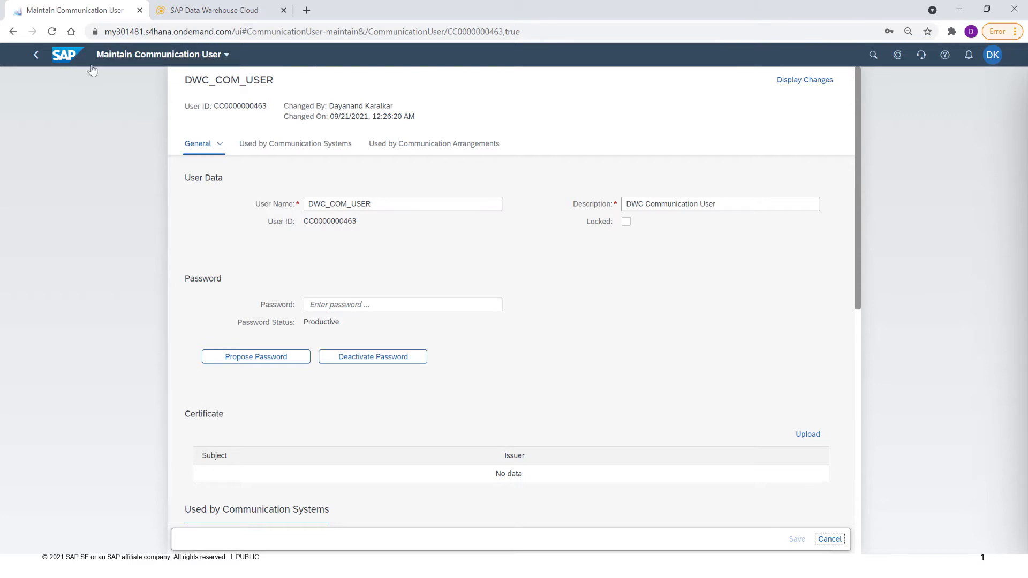
# Leave user maintenance and create a new communication system with the system ID and name DWC_COM_CS.
pyautogui.click(34, 55)
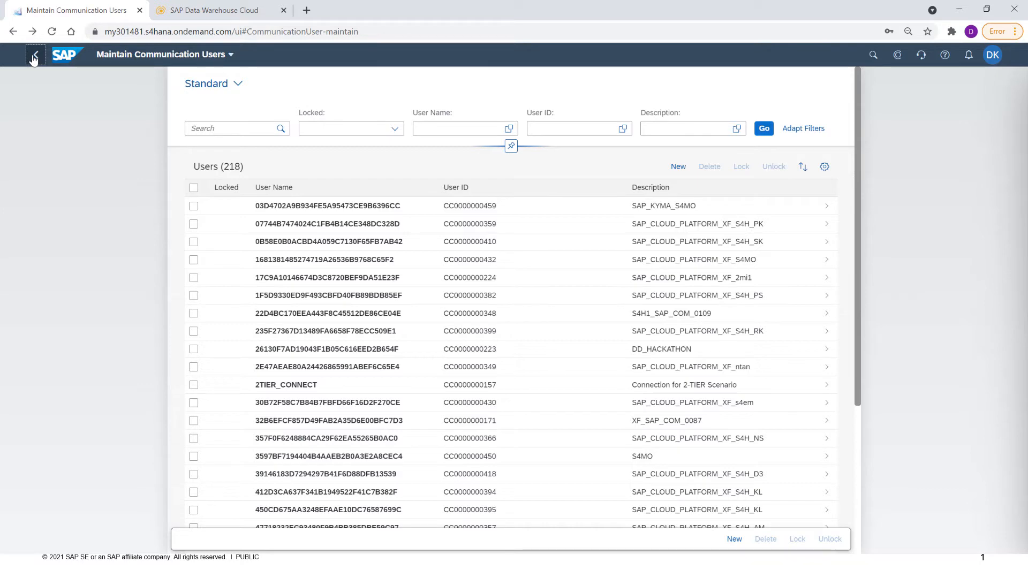
pyautogui.click(34, 55)
pyautogui.click(172, 196)
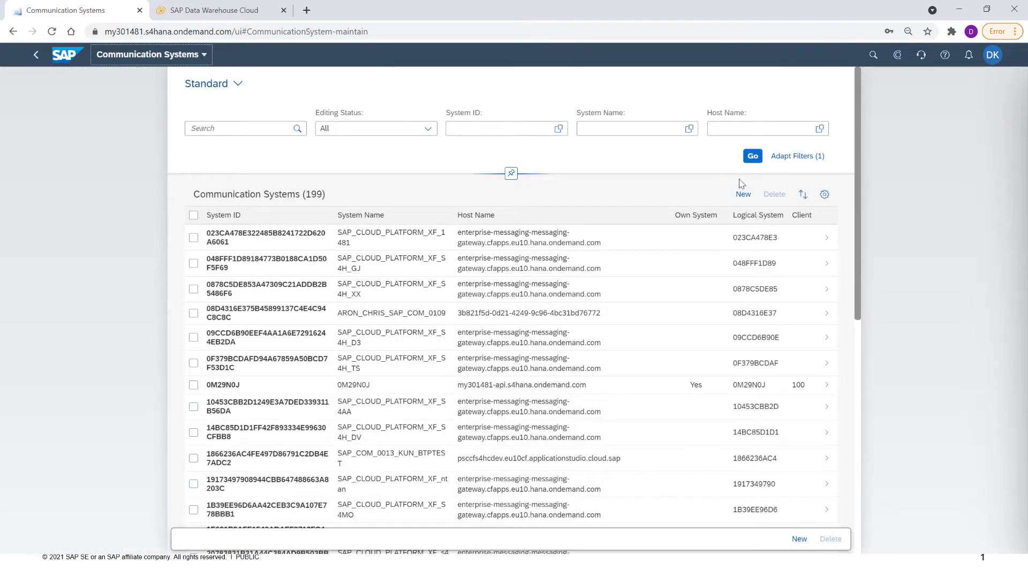
pyautogui.click(743, 195)
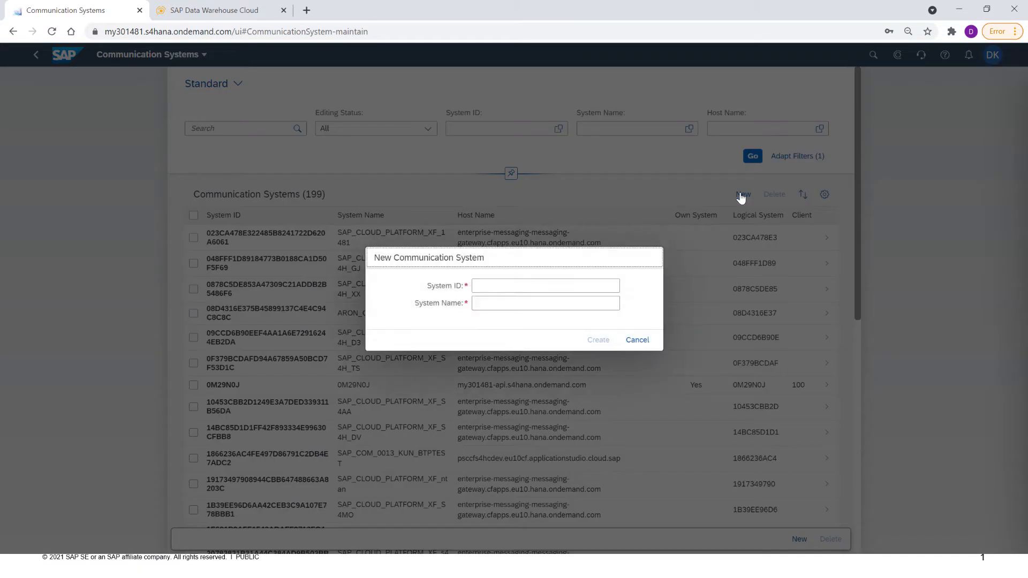
pyautogui.click(492, 285)
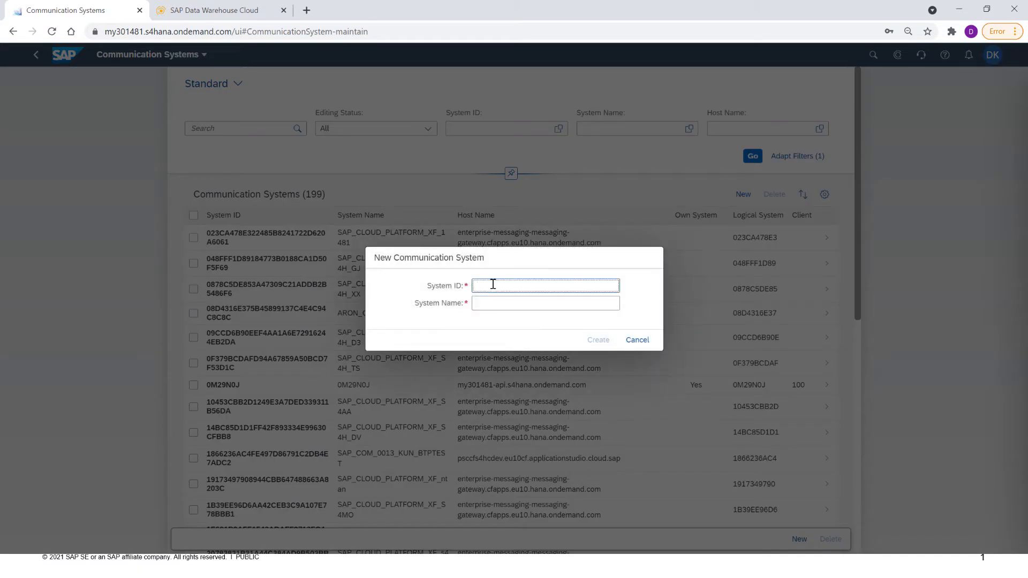
pyautogui.write('DWC_COM_CS')
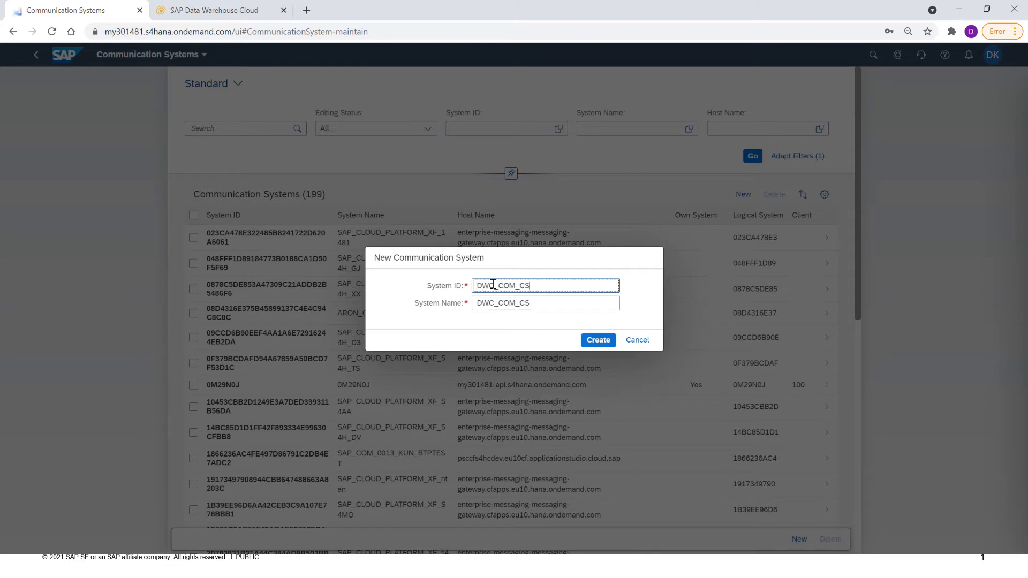
pyautogui.click(599, 340)
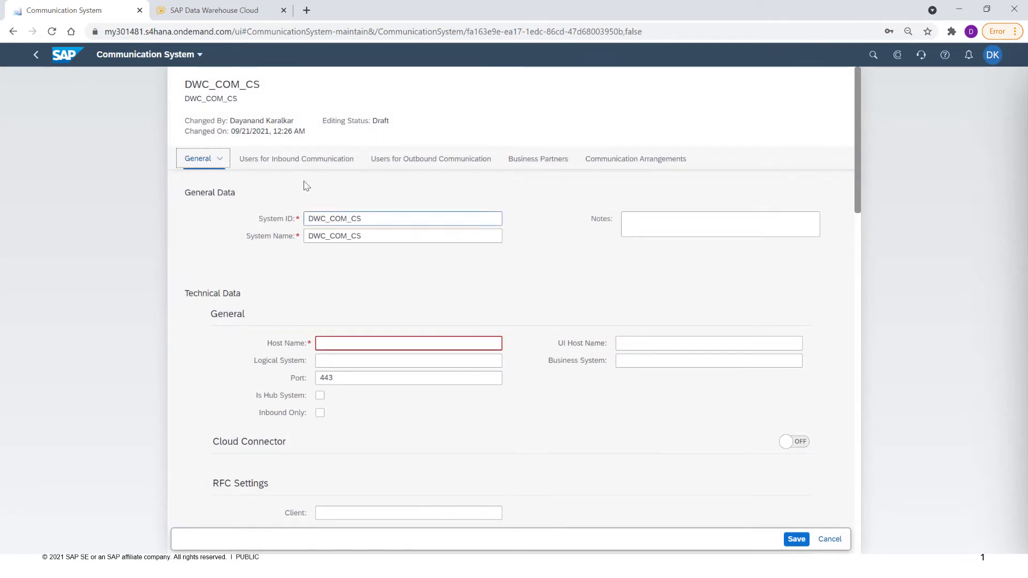
# Set the host name of the communication system to DWC.
pyautogui.click(336, 345)
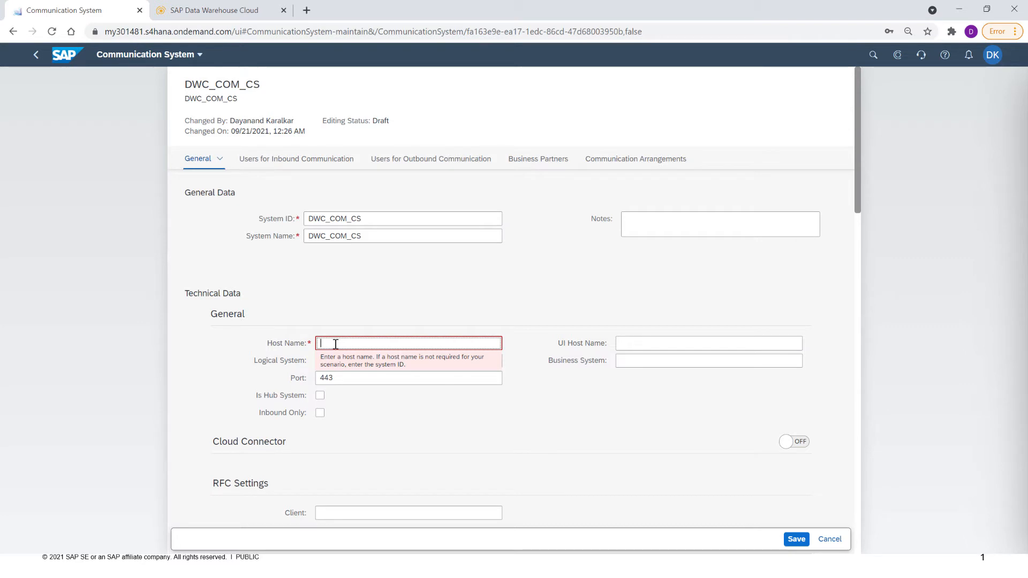
pyautogui.write('DWC')
pyautogui.click(351, 403)
pyautogui.click(341, 378)
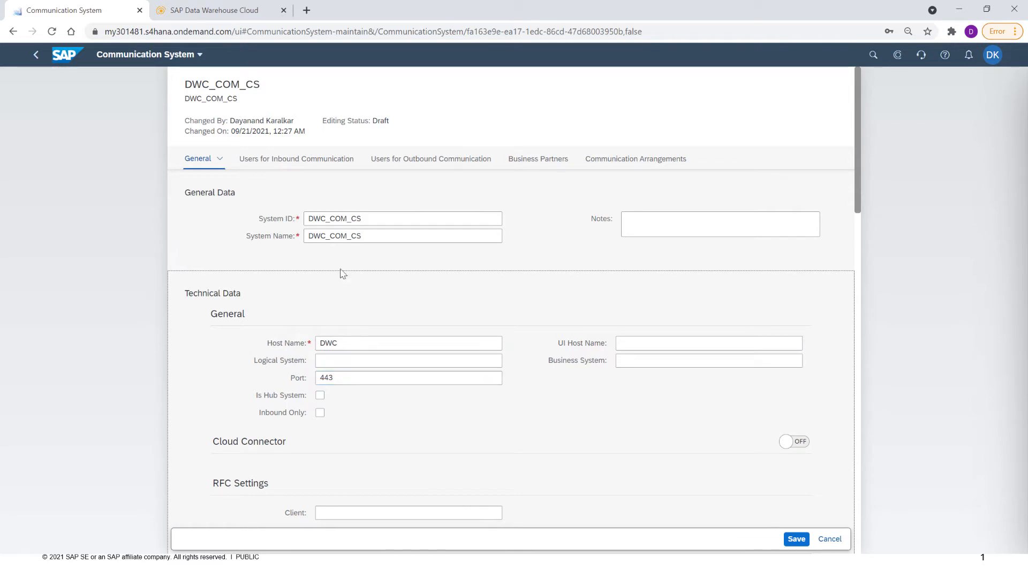
# Add DWC_COM_USER as inbound communication user with the User Name and Password authentication method, and save the communication system.
pyautogui.click(288, 168)
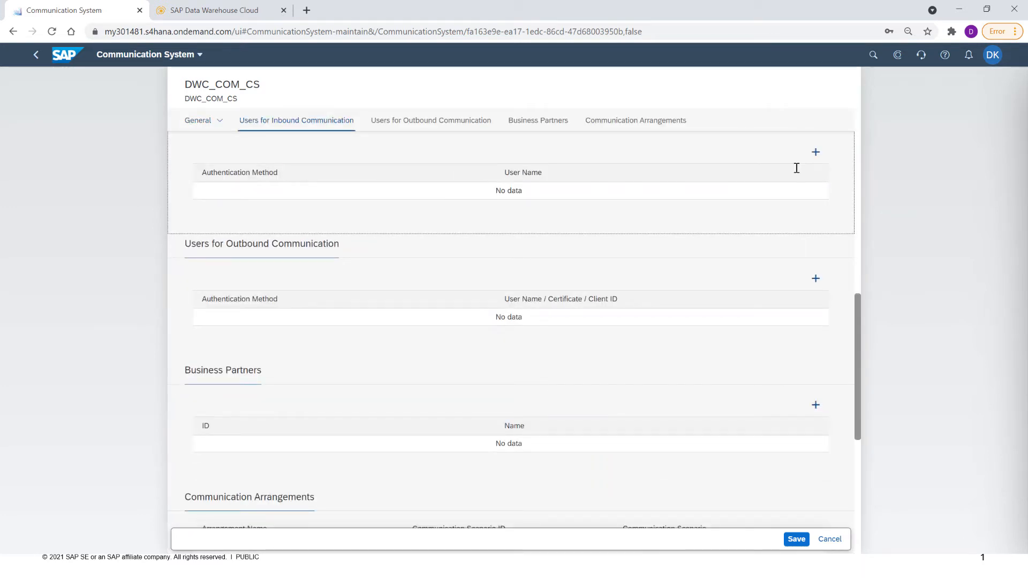
pyautogui.click(815, 154)
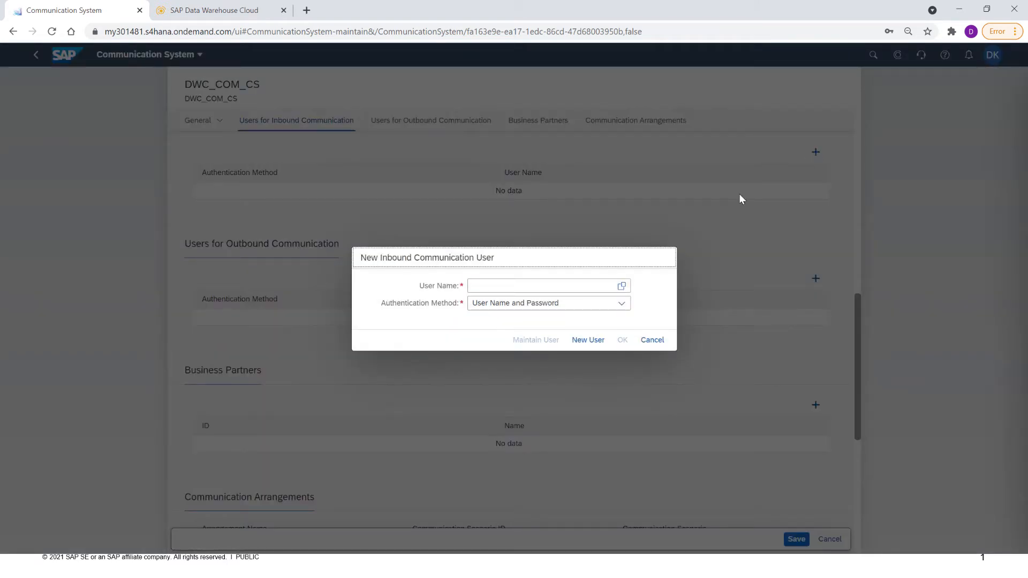
pyautogui.click(622, 287)
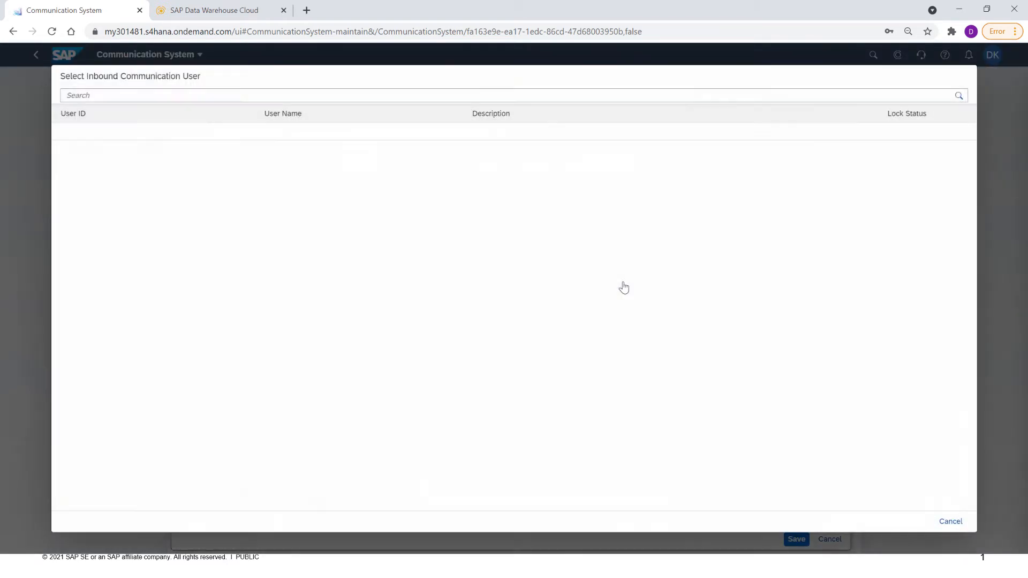
pyautogui.click(107, 95)
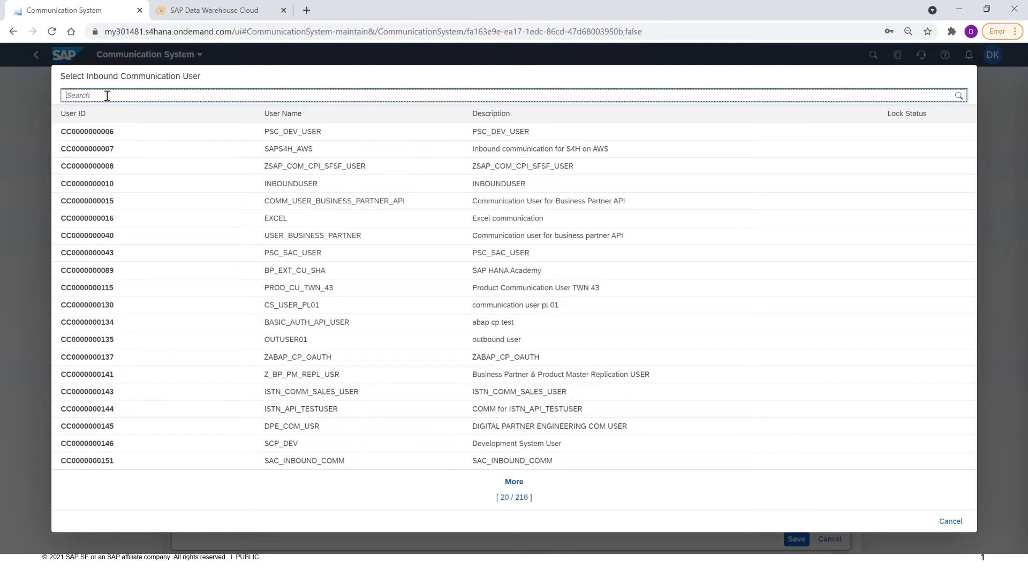
pyautogui.write('DWC_COM')
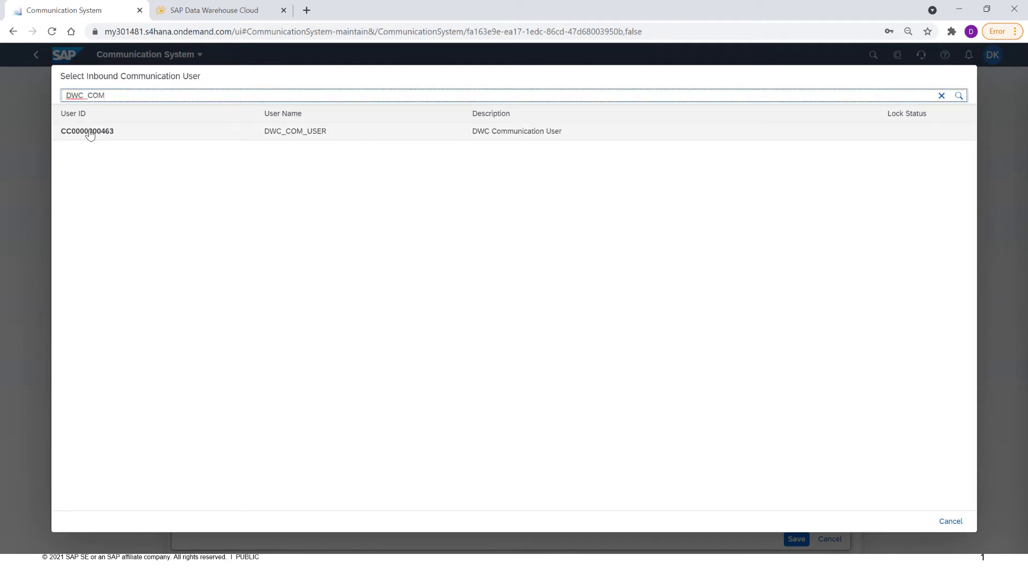
pyautogui.click(90, 134)
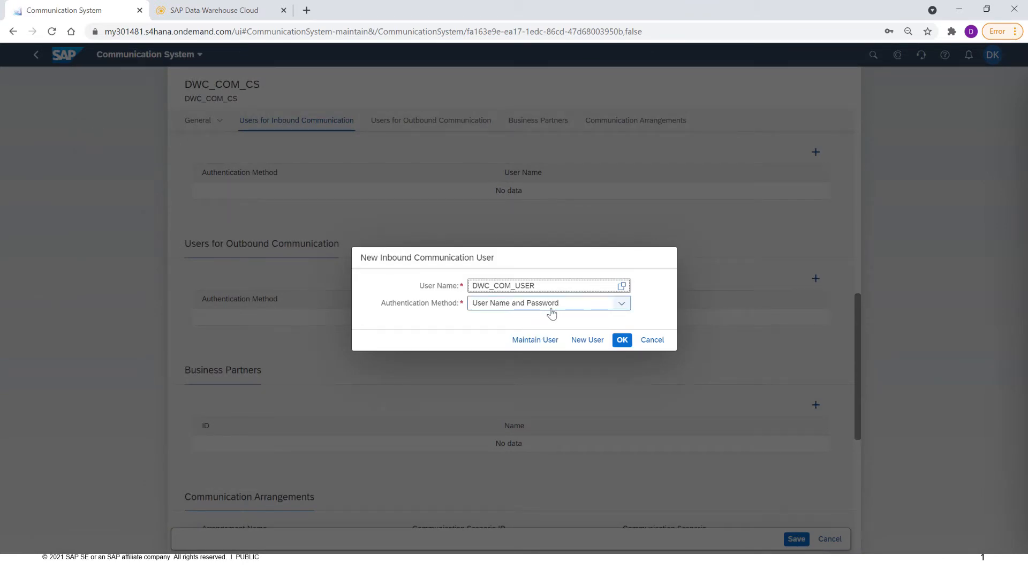
pyautogui.click(623, 341)
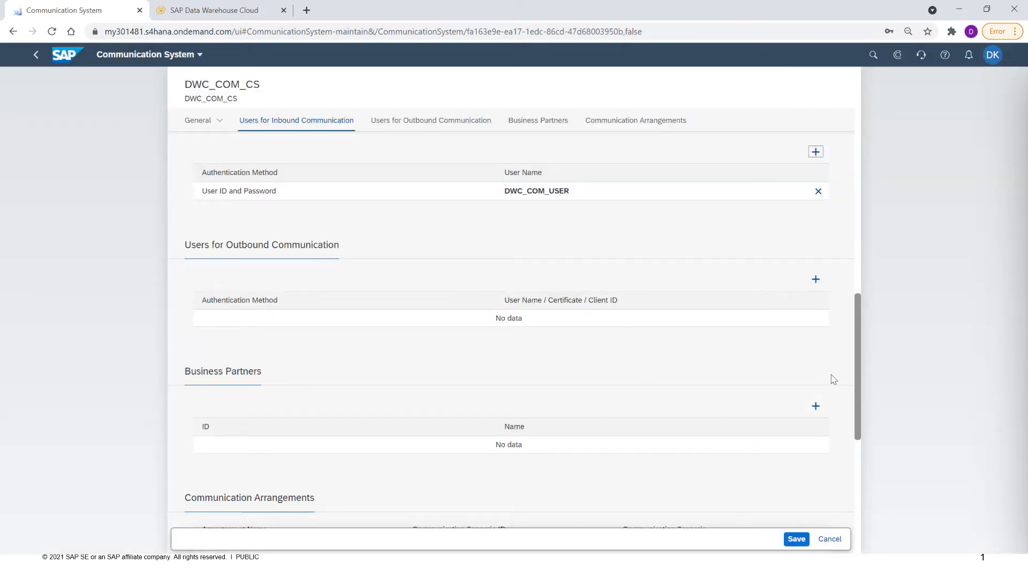
pyautogui.moveTo(857, 383); pyautogui.dragTo(860, 443)
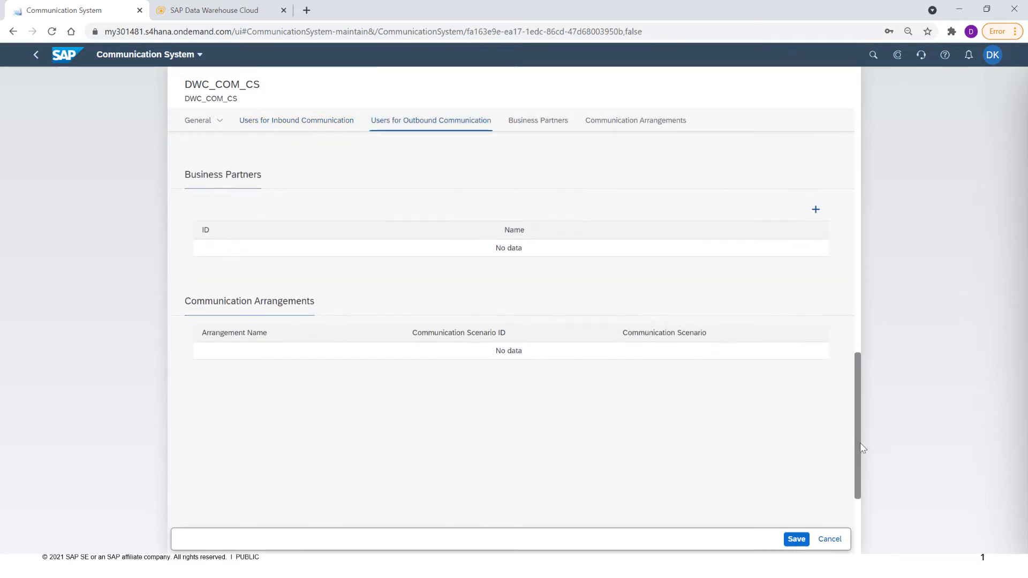
pyautogui.click(795, 540)
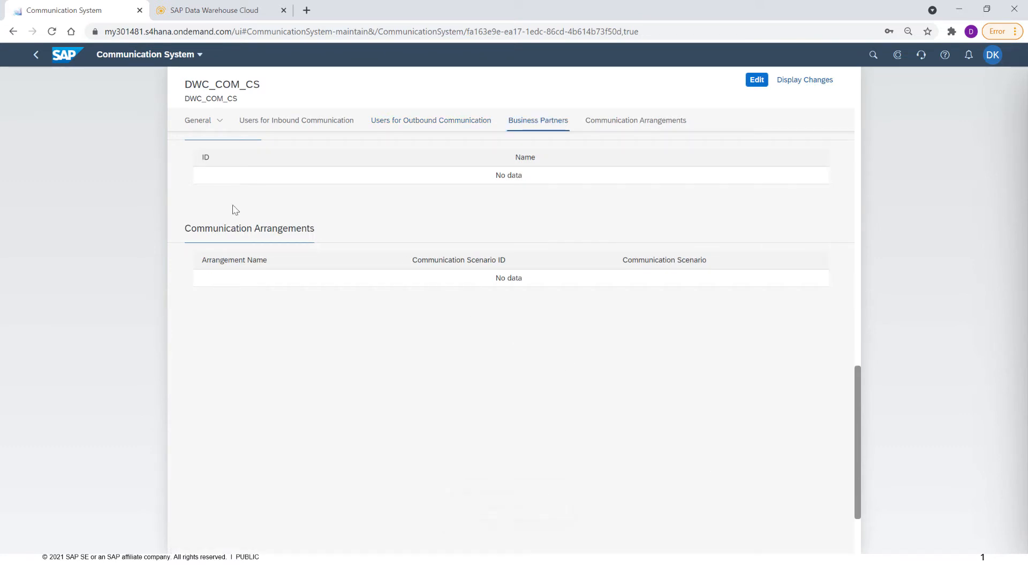
# Create a new communication arrangement based on the communication scenario SAP_COM_0532.
pyautogui.click(36, 59)
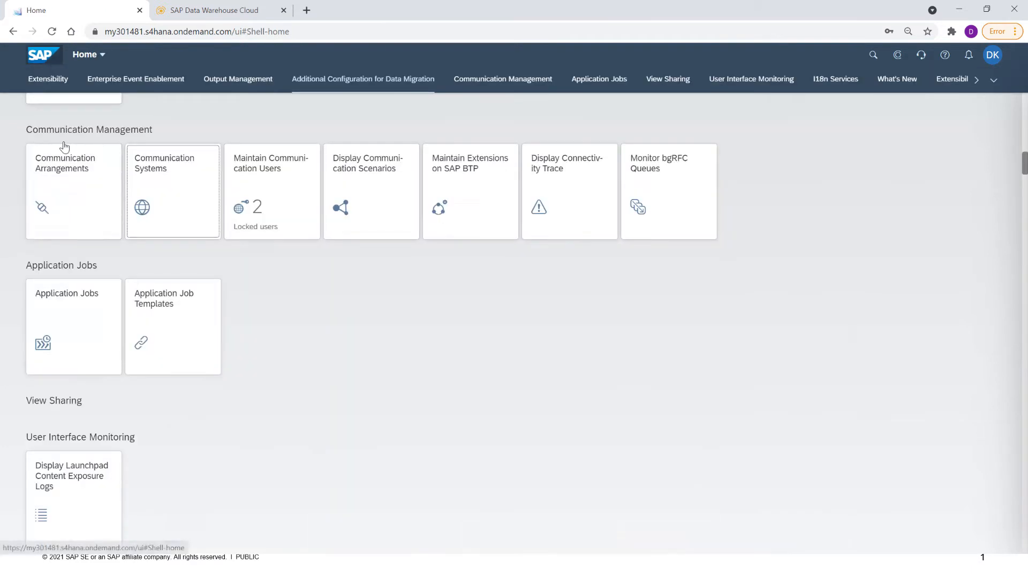
pyautogui.click(70, 186)
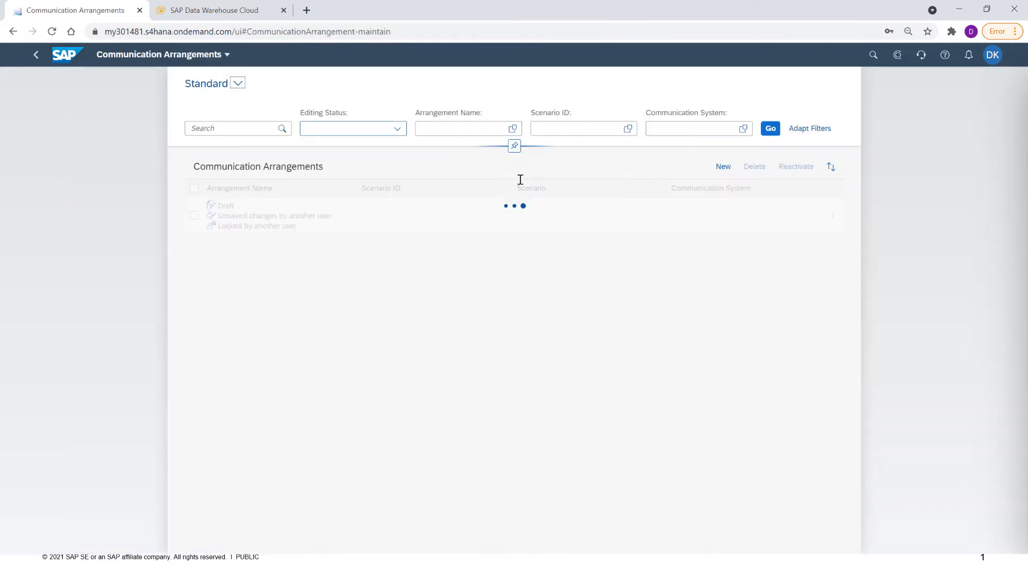
pyautogui.click(716, 167)
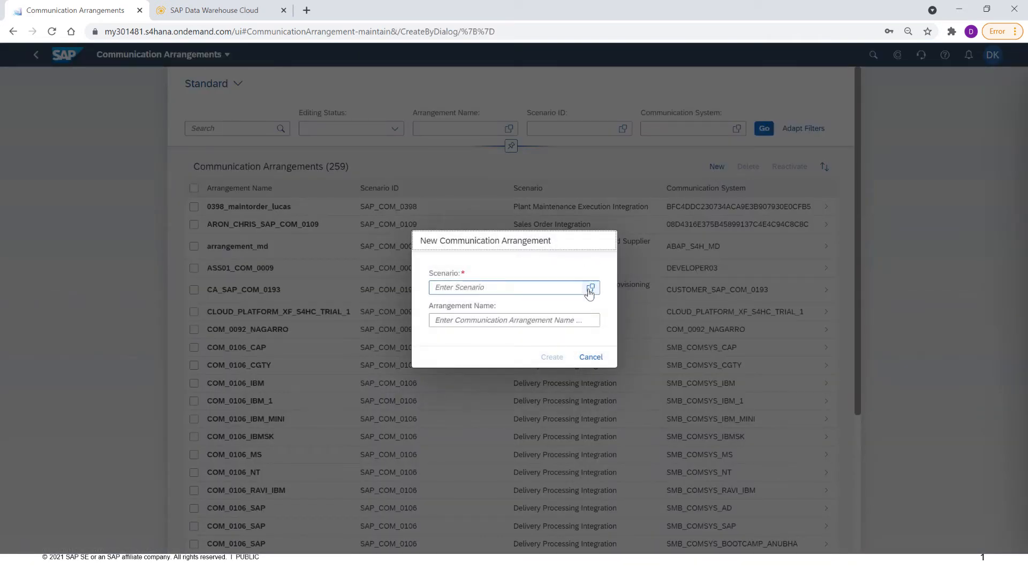
pyautogui.click(589, 287)
pyautogui.click(404, 125)
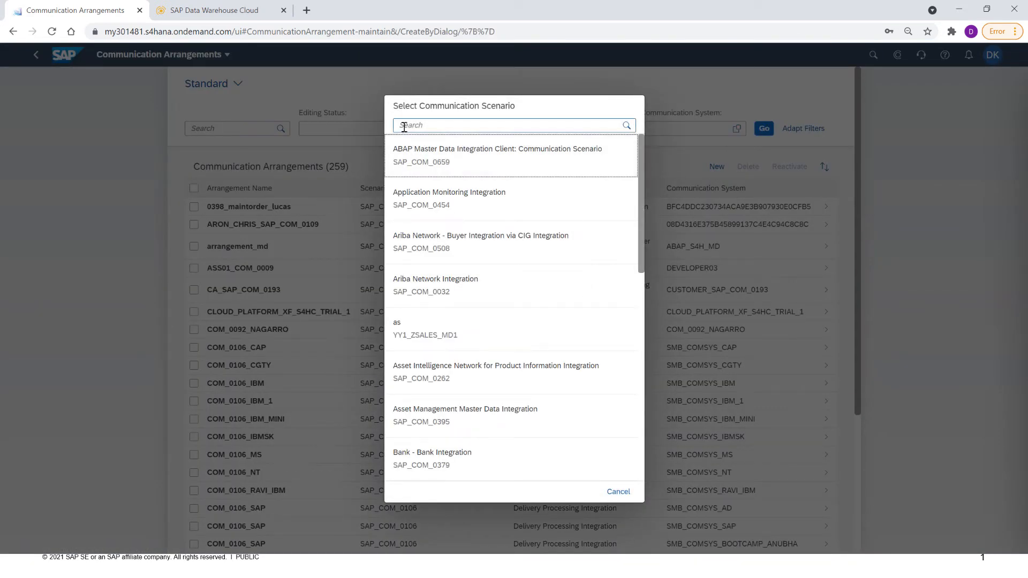
pyautogui.write('SAP')
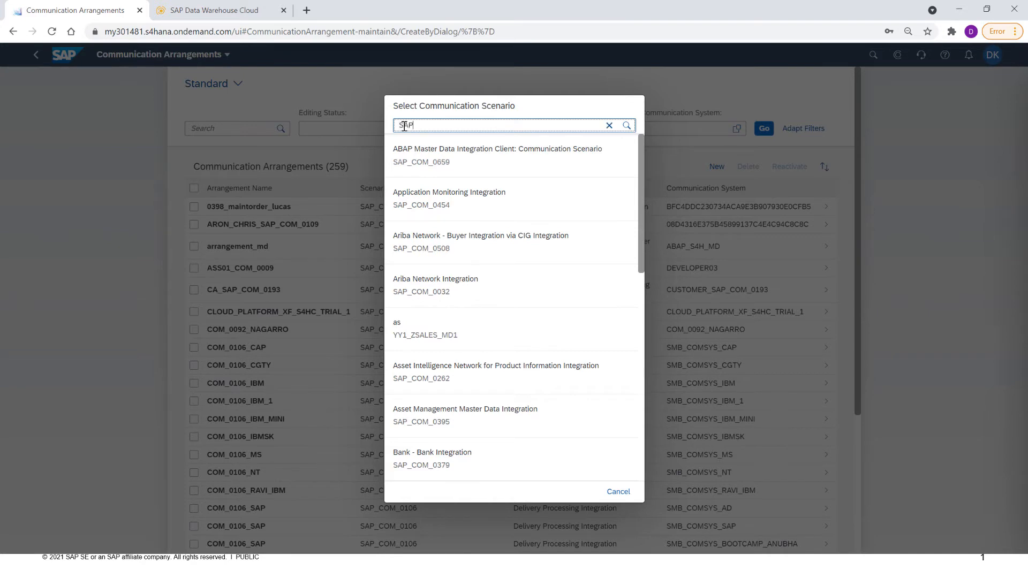
pyautogui.write('_COM')
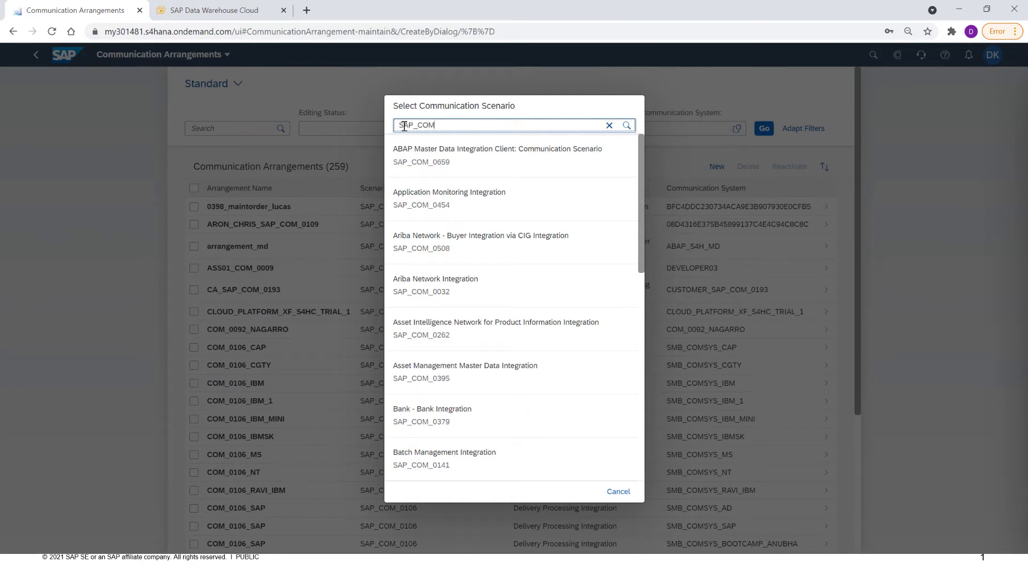
pyautogui.write('_0532')
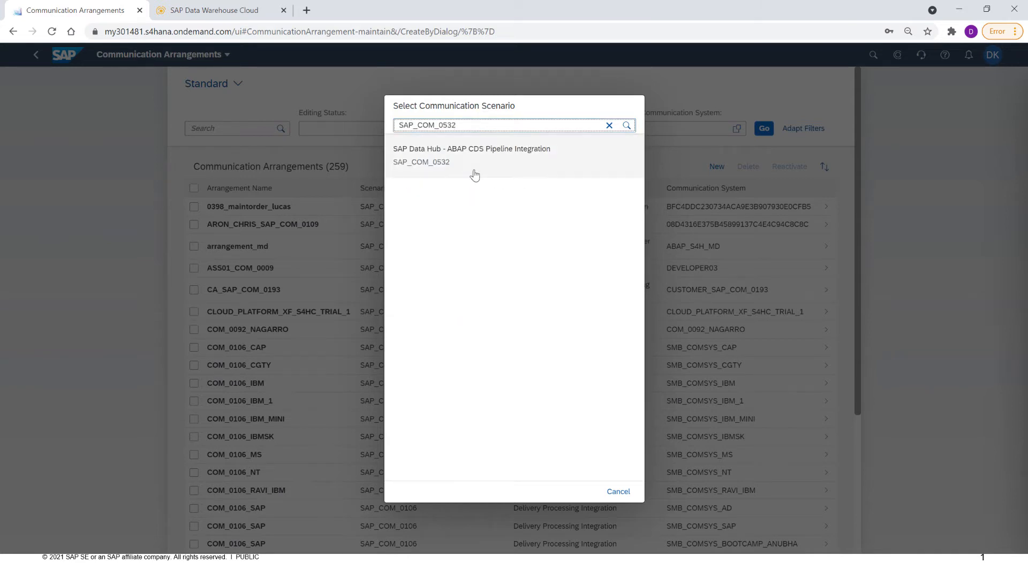
pyautogui.click(440, 154)
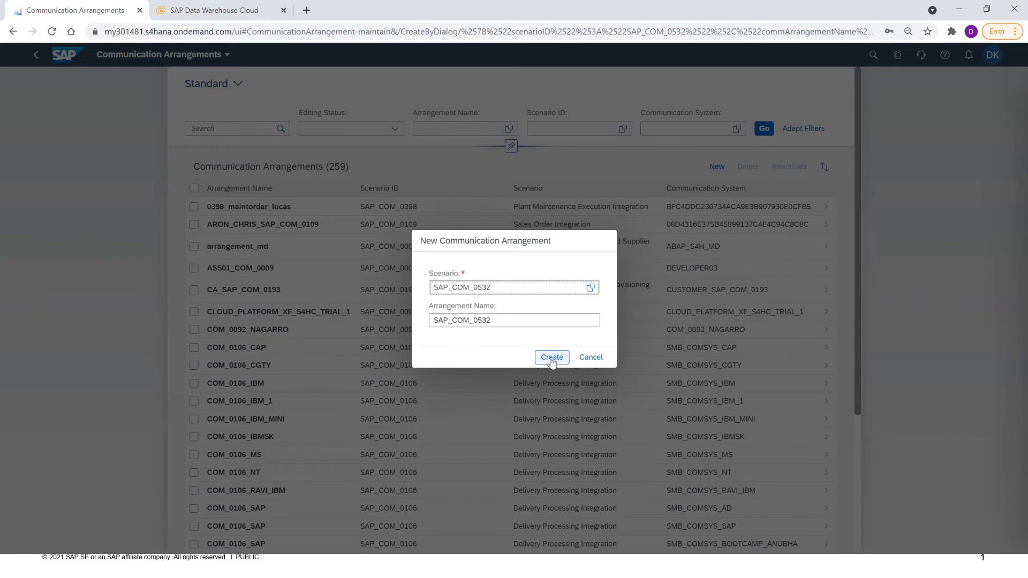
pyautogui.click(552, 357)
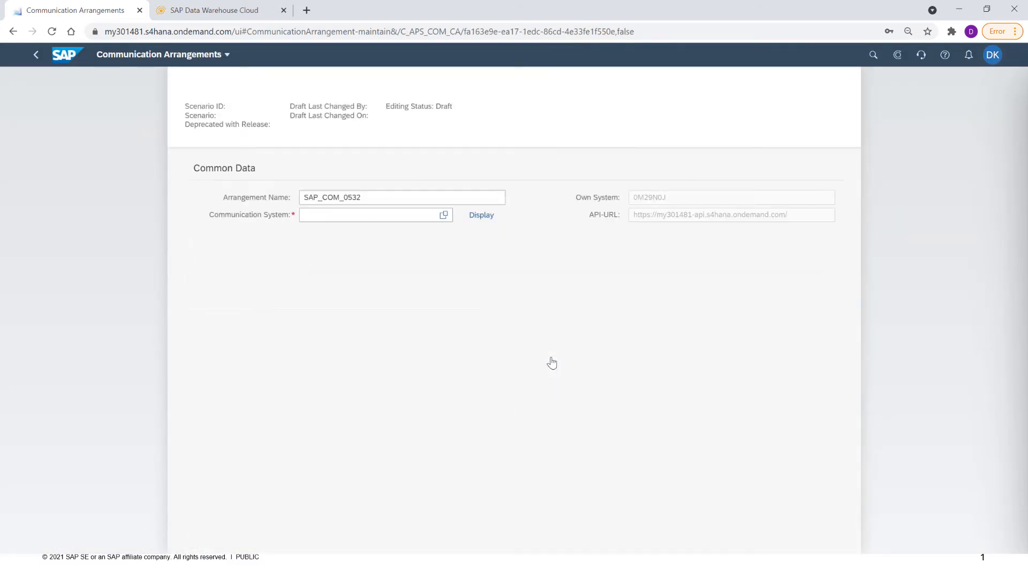
# Assign the communication system DWC_COM_CS to the SAP_COM_0532 arrangement.
pyautogui.click(443, 211)
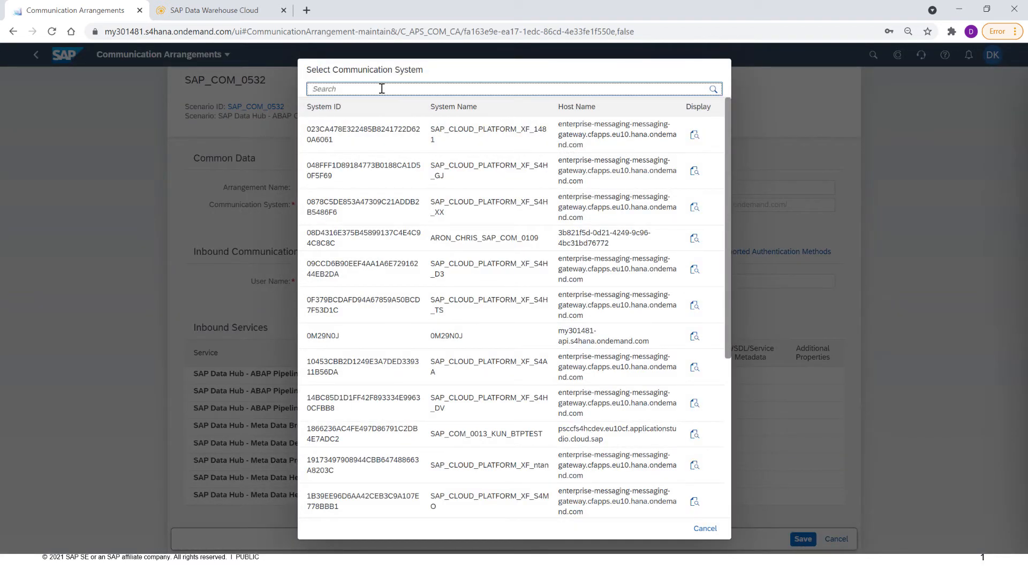
pyautogui.write('DWC')
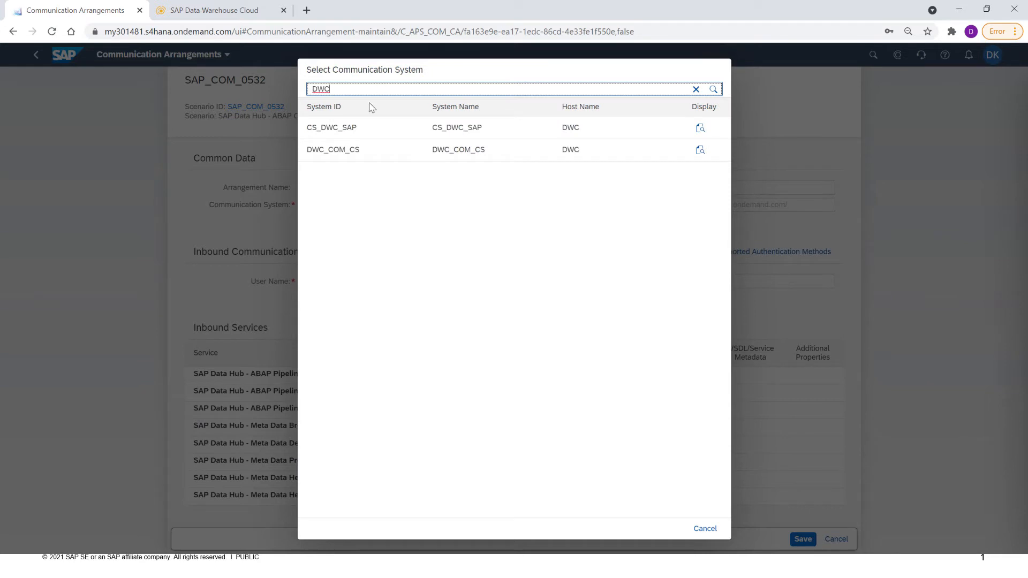
pyautogui.click(341, 153)
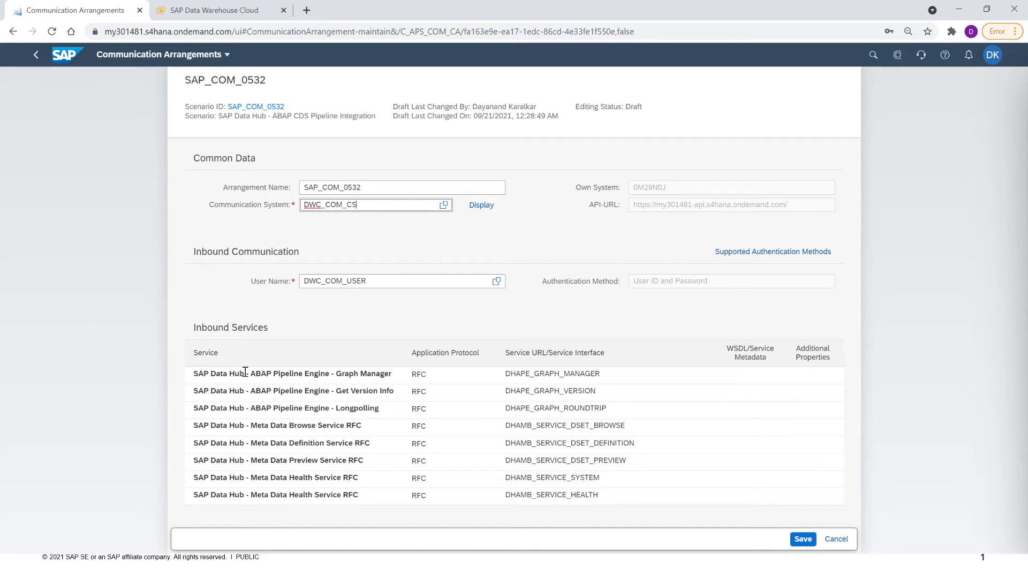
# Save the SAP_COM_0532 communication arrangement.
pyautogui.click(803, 539)
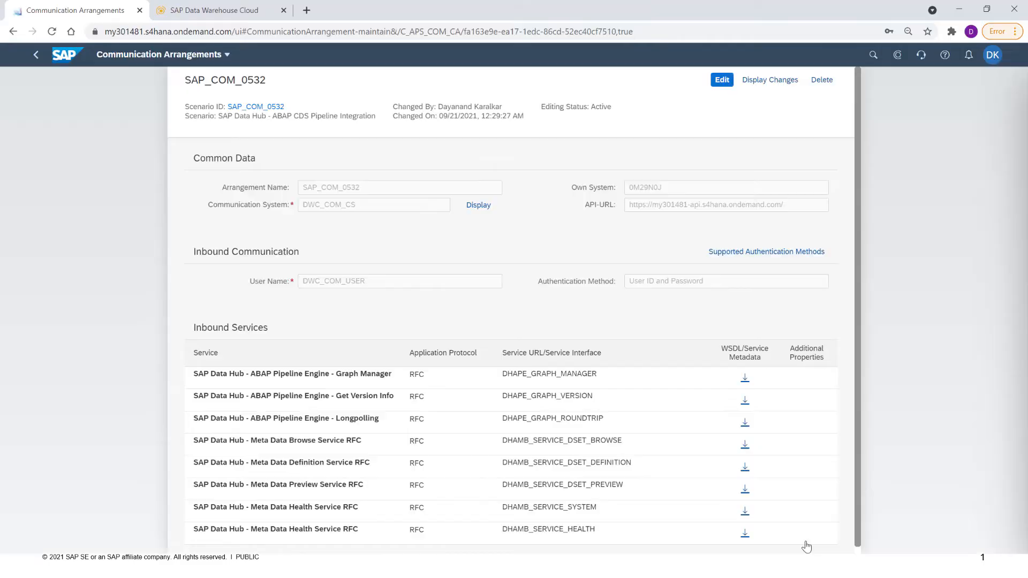
# Switch to SAP Data Warehouse Cloud and open the connections of the DEMO space.
pyautogui.click(218, 12)
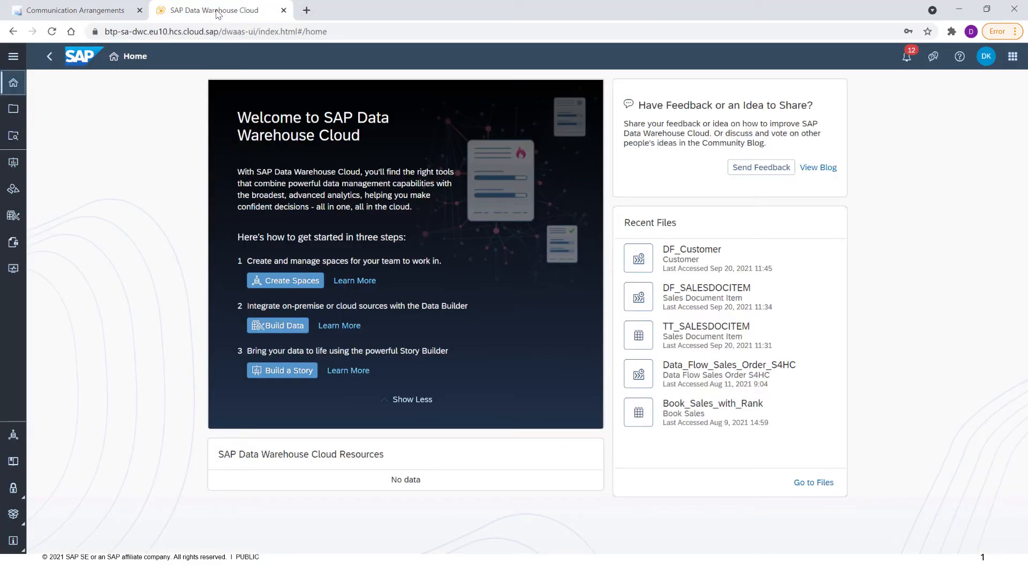
pyautogui.click(14, 437)
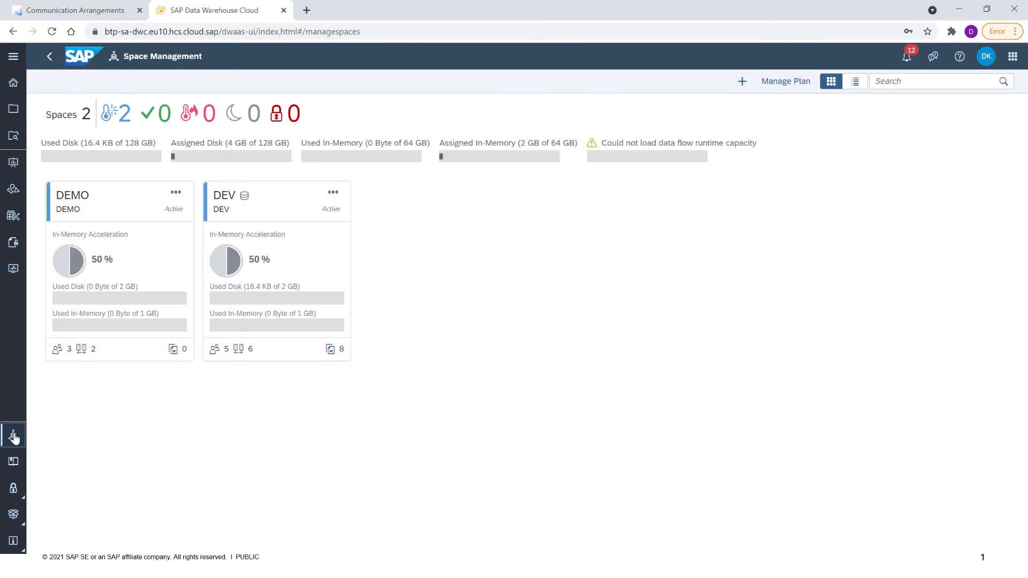
pyautogui.click(104, 212)
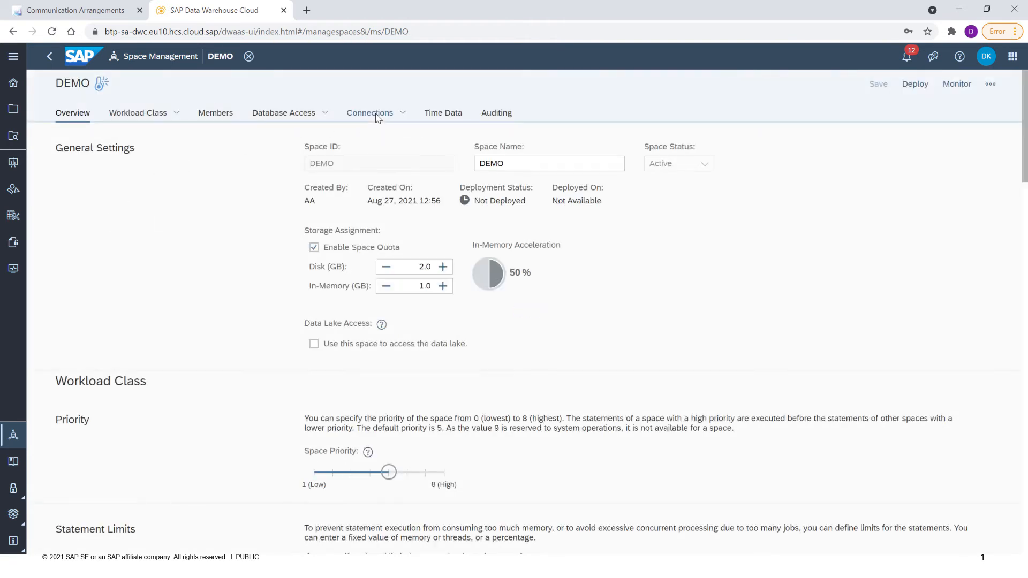
pyautogui.click(378, 115)
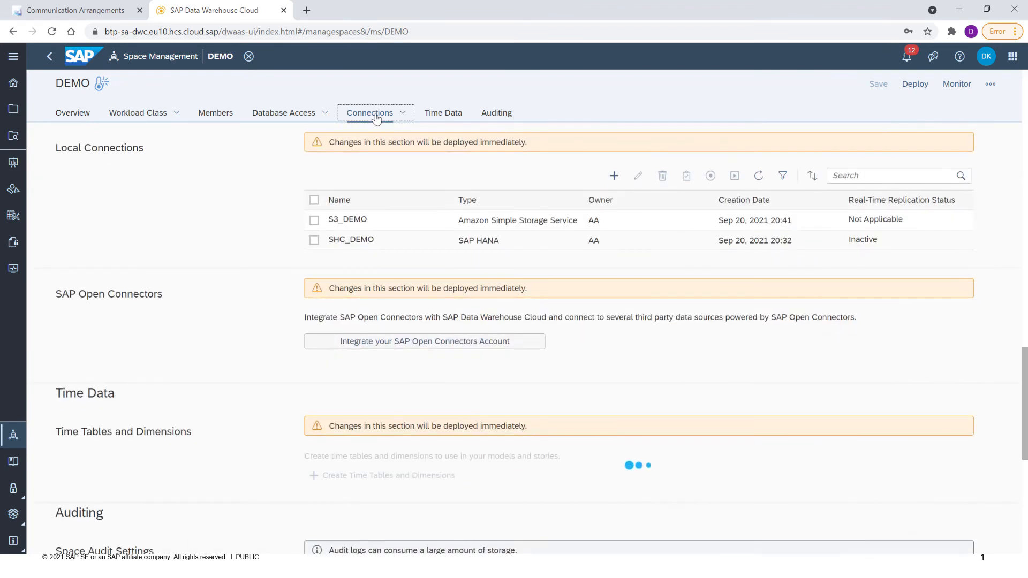
# Start a new local connection, filter the types to Cloud category and SAP sources, and choose SAP S/4HANA Cloud.
pyautogui.click(614, 176)
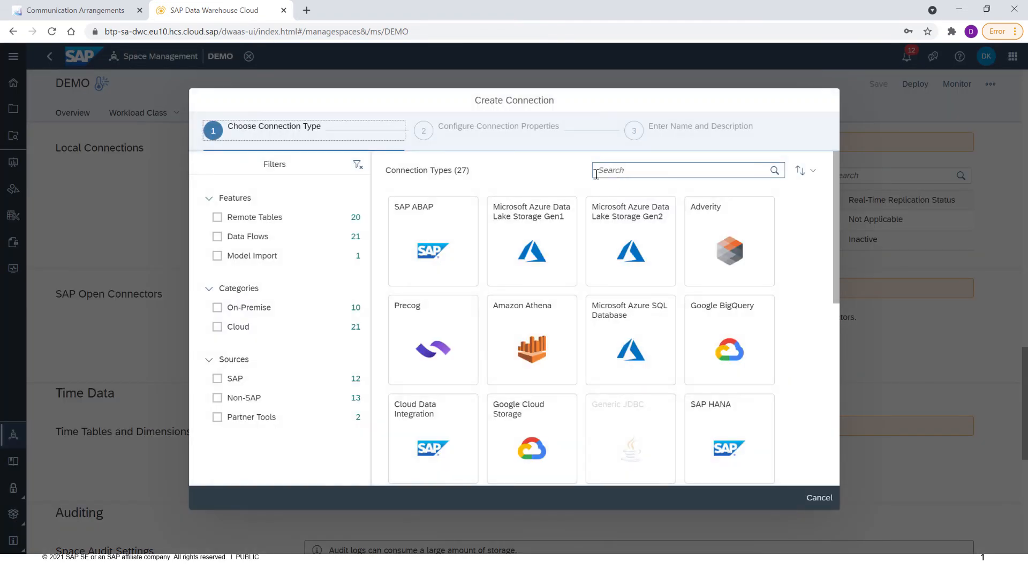
pyautogui.click(222, 336)
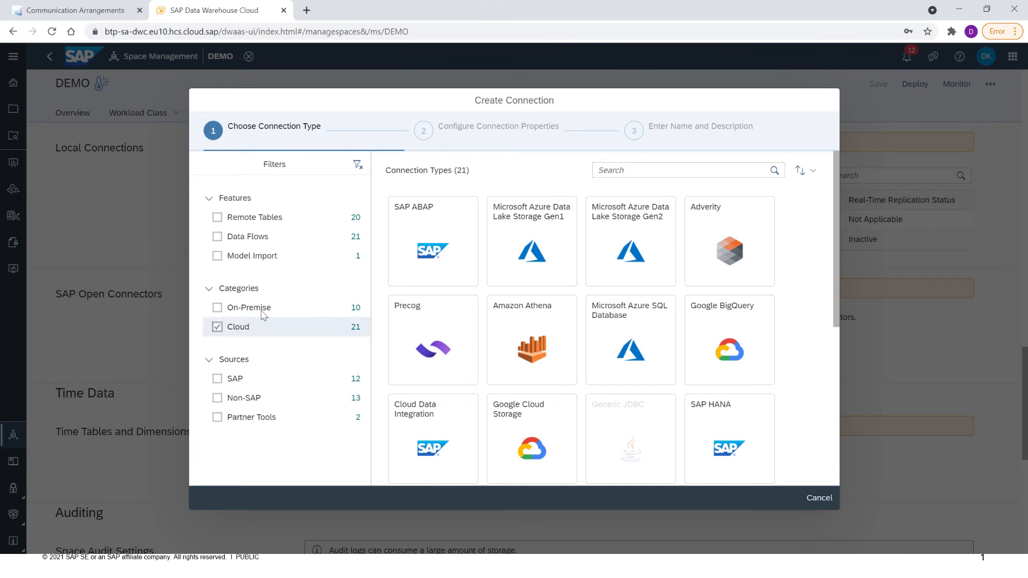
pyautogui.click(217, 378)
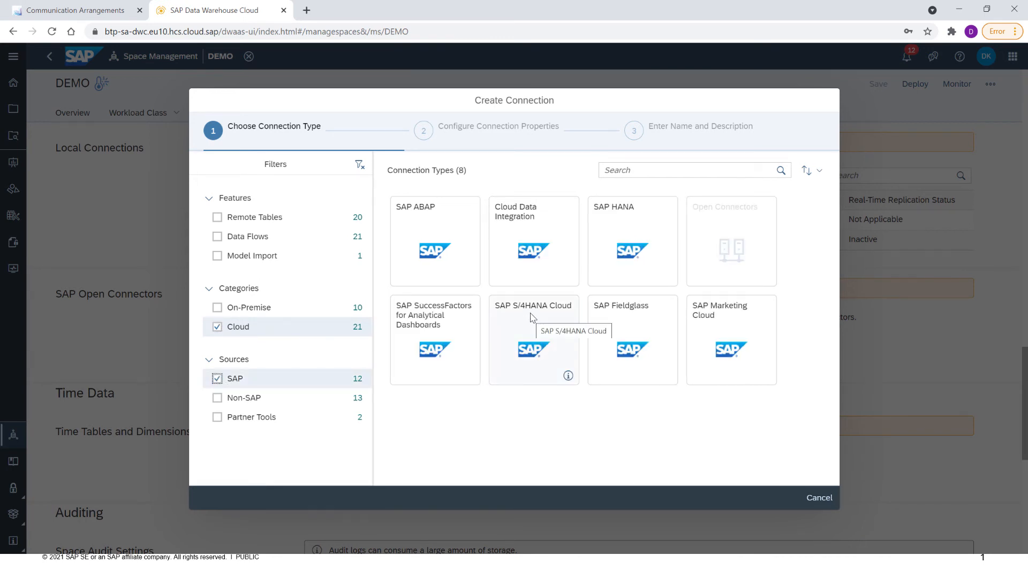
pyautogui.click(531, 316)
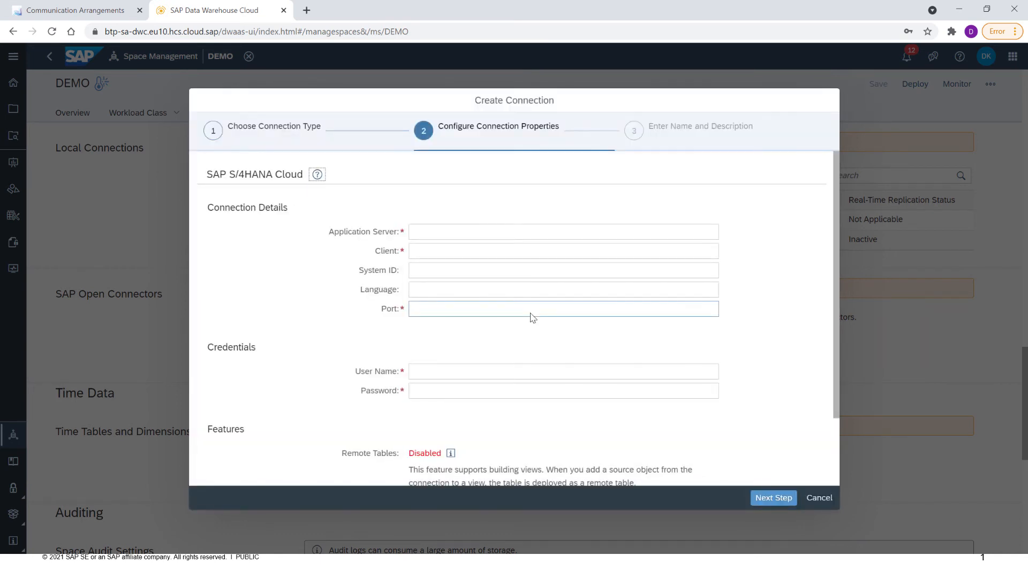
# Set the application server to my301481-api.s4hana.ondemand.com from the arrangement's API-URL, with client 100 and port 443.
pyautogui.click(452, 231)
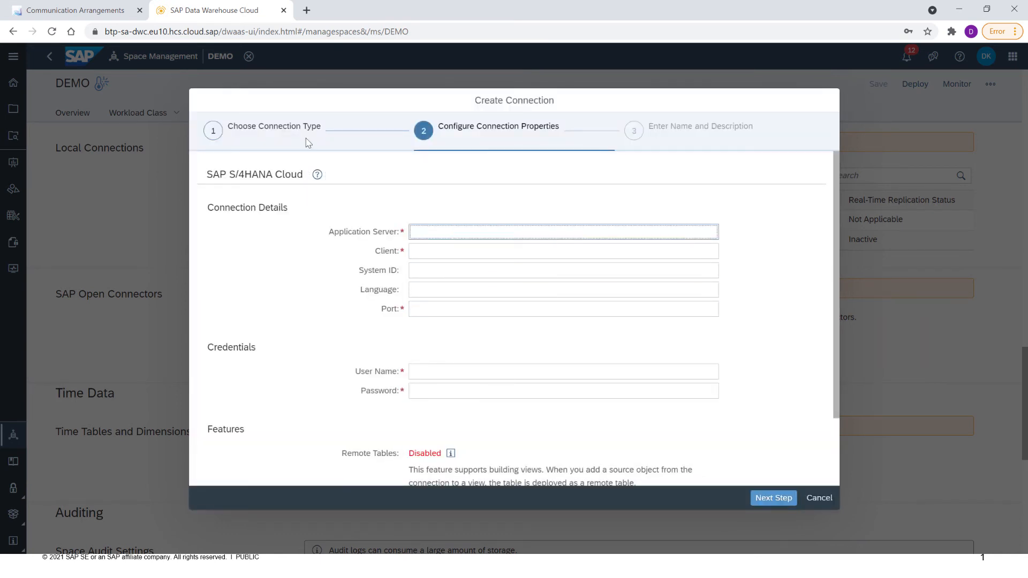
pyautogui.click(77, 14)
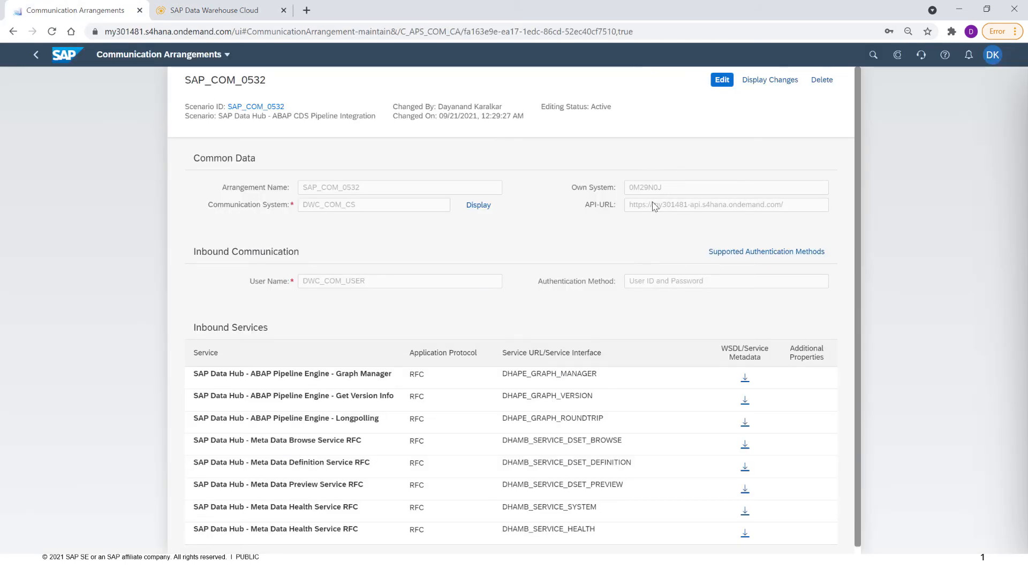
pyautogui.moveTo(654, 210); pyautogui.dragTo(782, 210)
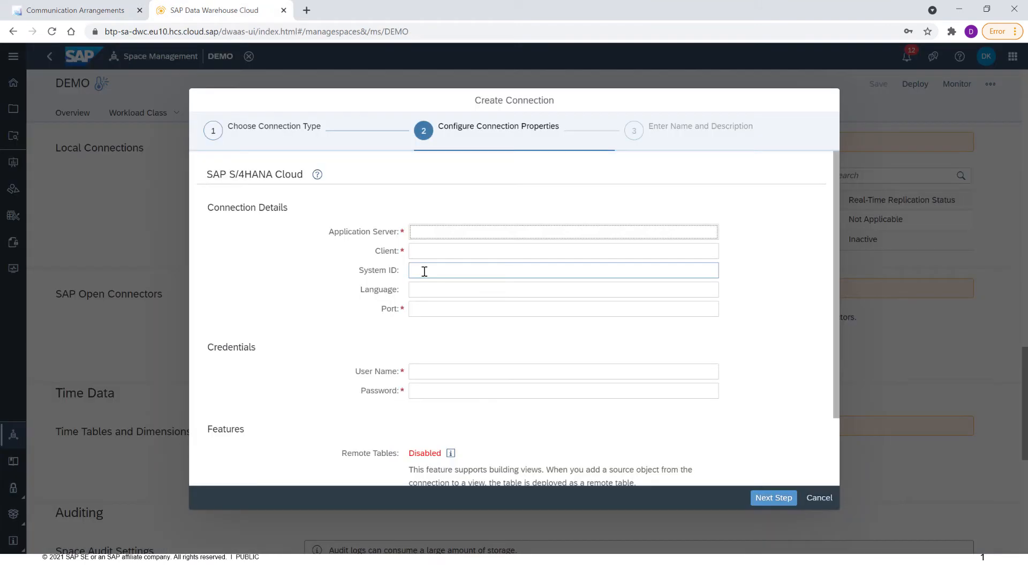
pyautogui.write('my301481-api.s4hana.ondemand.com')
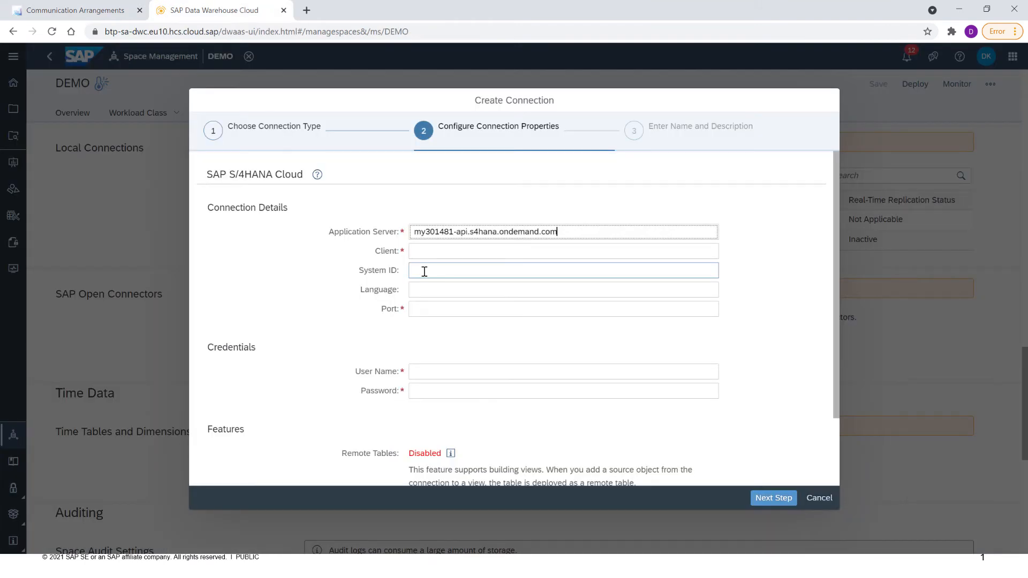
pyautogui.click(425, 255)
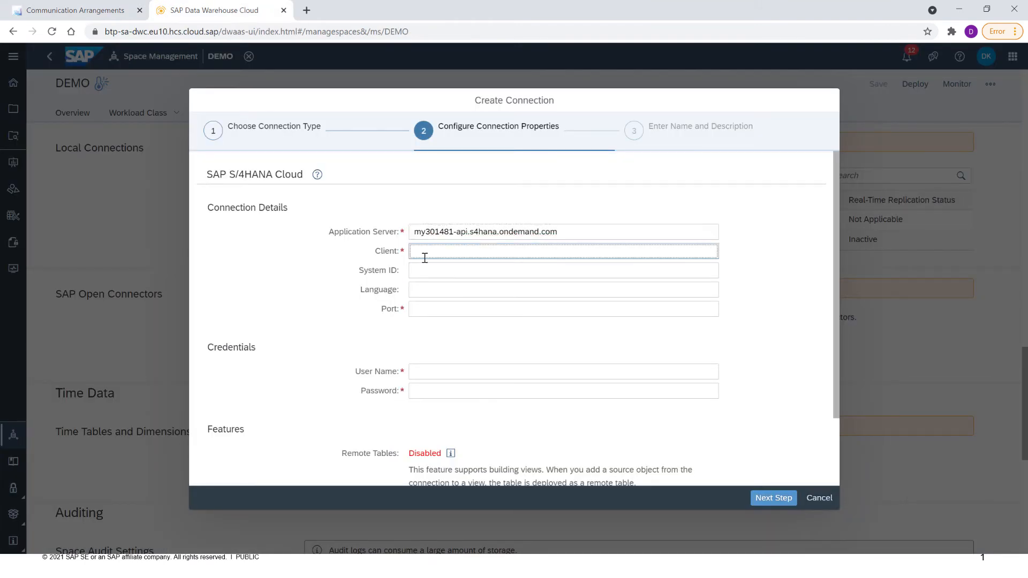
pyautogui.click(423, 308)
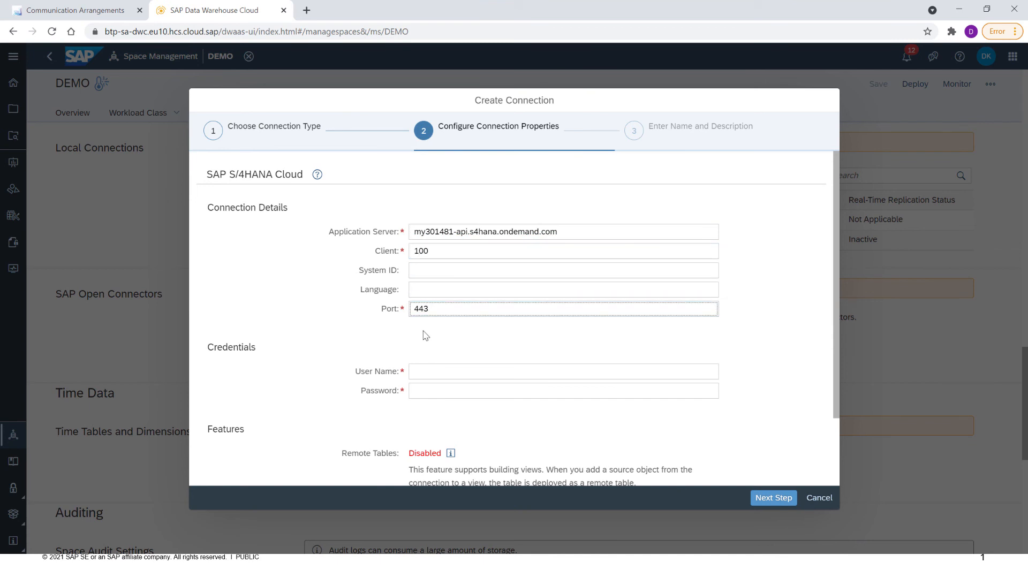
# Enter the credentials with user name DWC_COM_USER copied from the communication arrangement and the user's password, and proceed to the name and description.
pyautogui.click(427, 371)
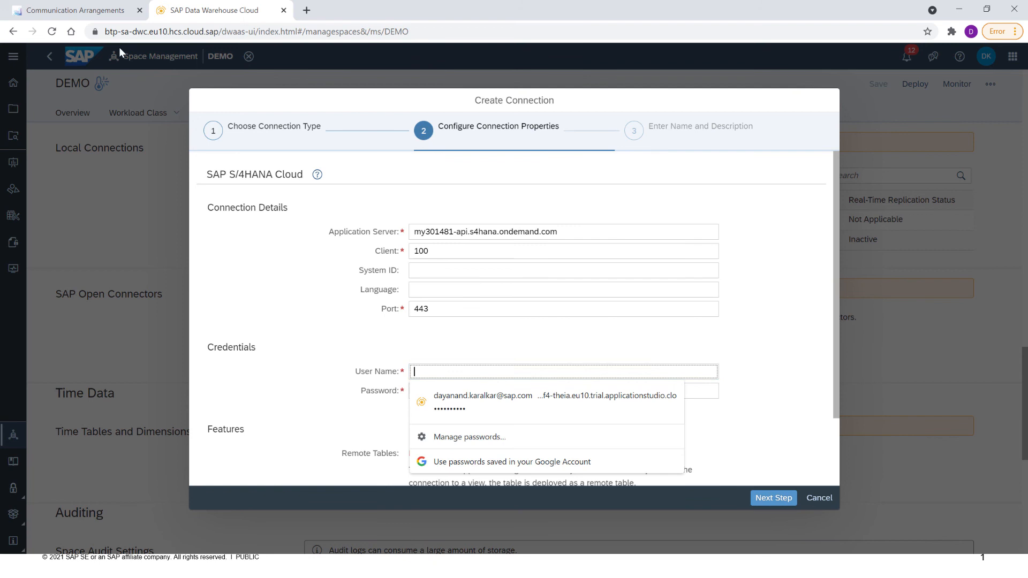
pyautogui.click(70, 11)
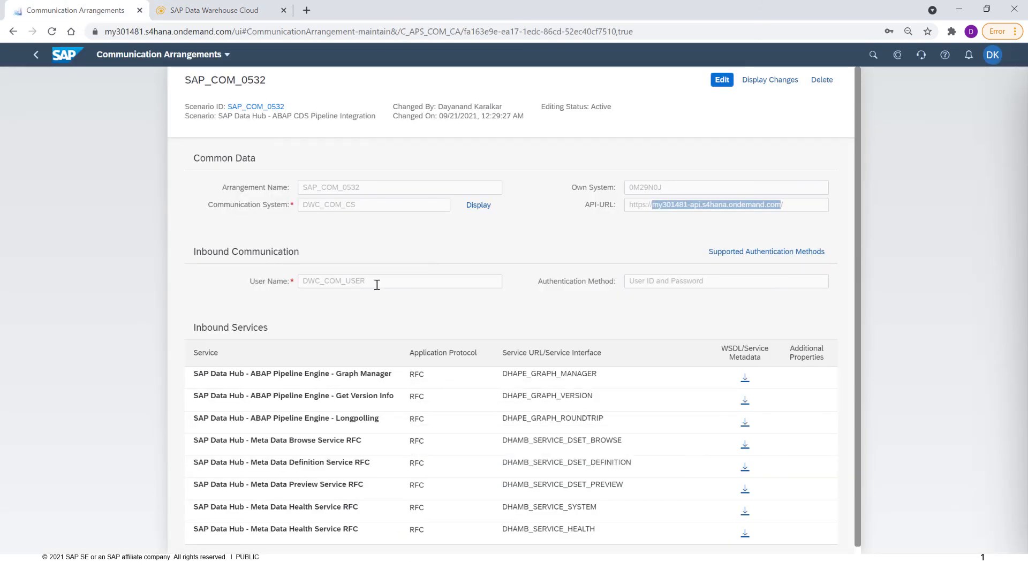
pyautogui.moveTo(372, 282); pyautogui.dragTo(277, 280)
pyautogui.hotkey('ctrl', 'c')
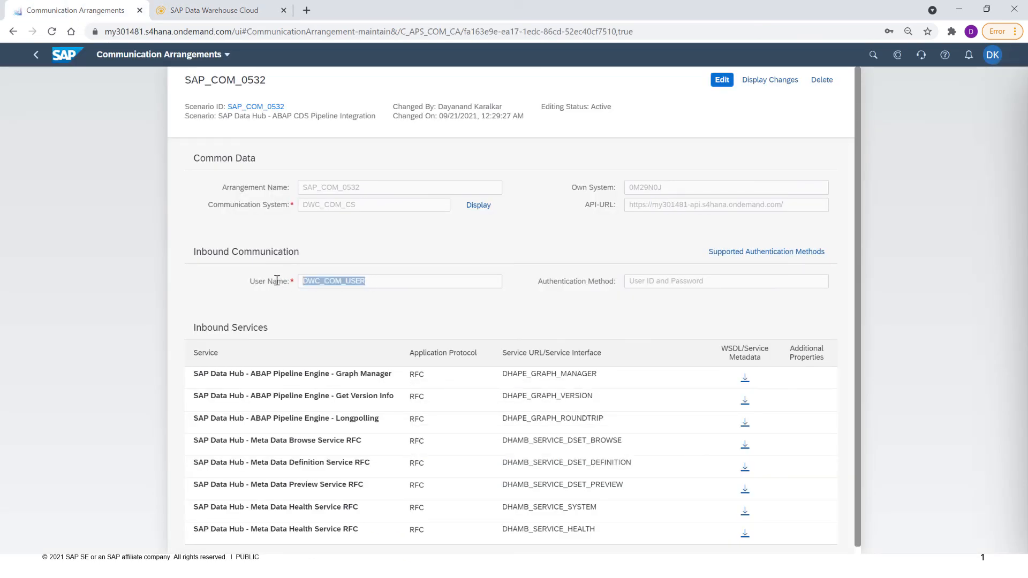
pyautogui.click(205, 19)
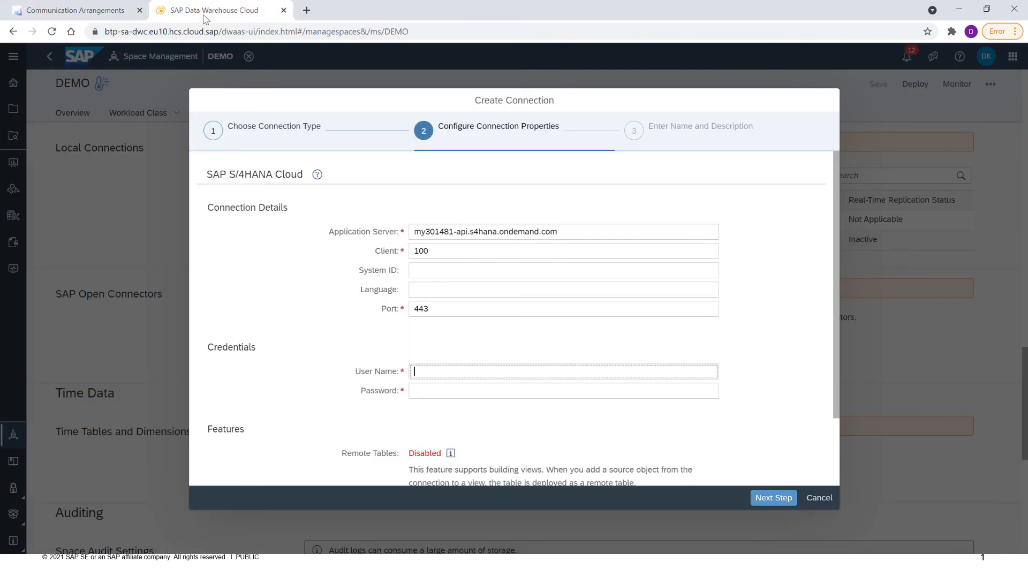
pyautogui.hotkey('ctrl', 'v')
pyautogui.click(423, 394)
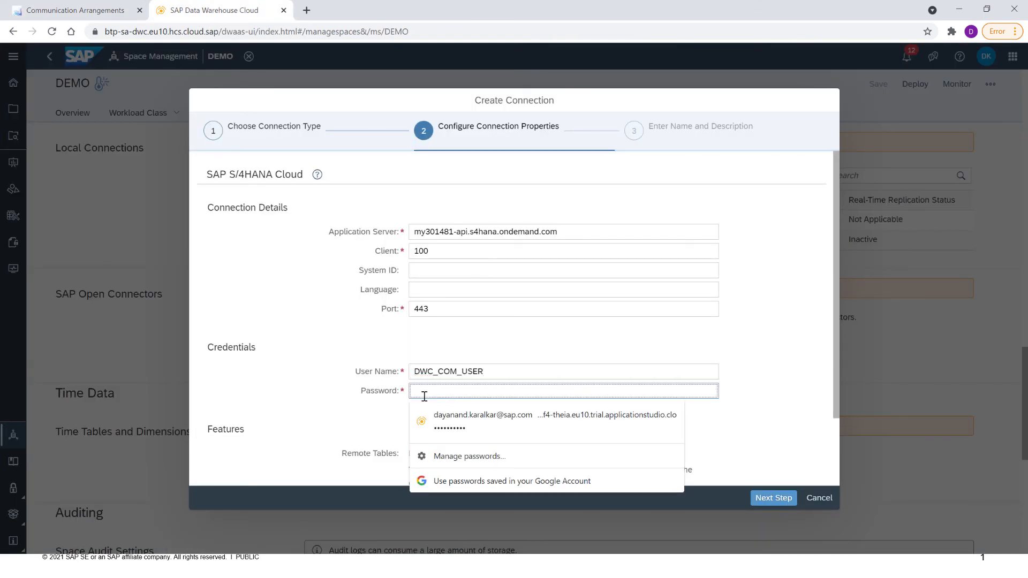
pyautogui.write('••••••••••••••••••••••••')
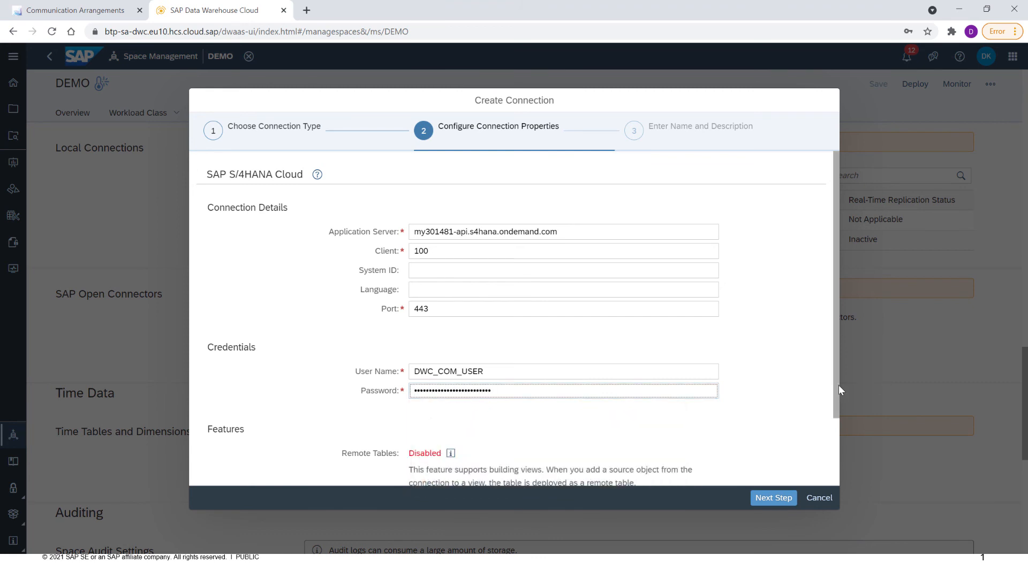
pyautogui.moveTo(836, 385); pyautogui.dragTo(850, 471)
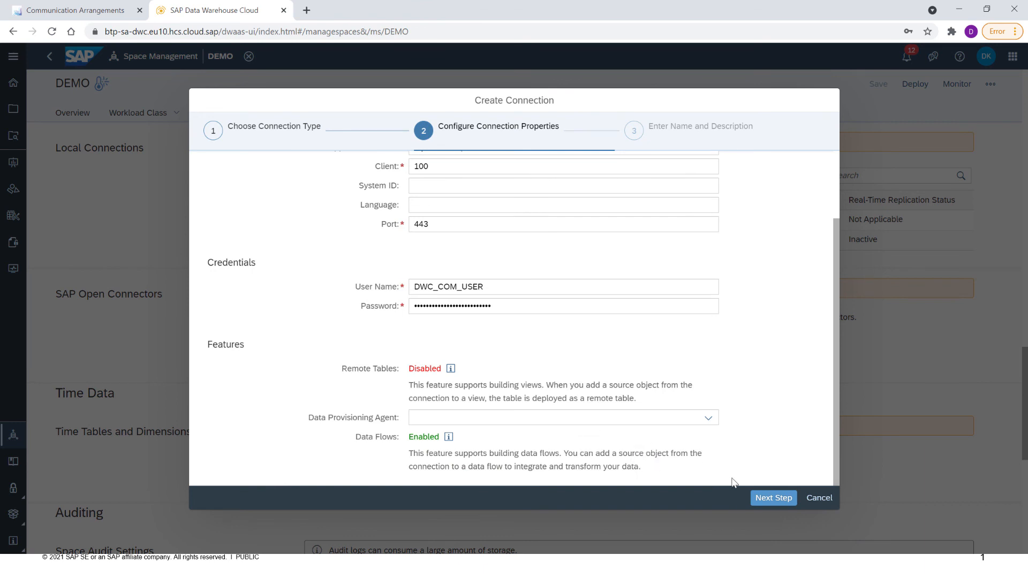
pyautogui.click(768, 498)
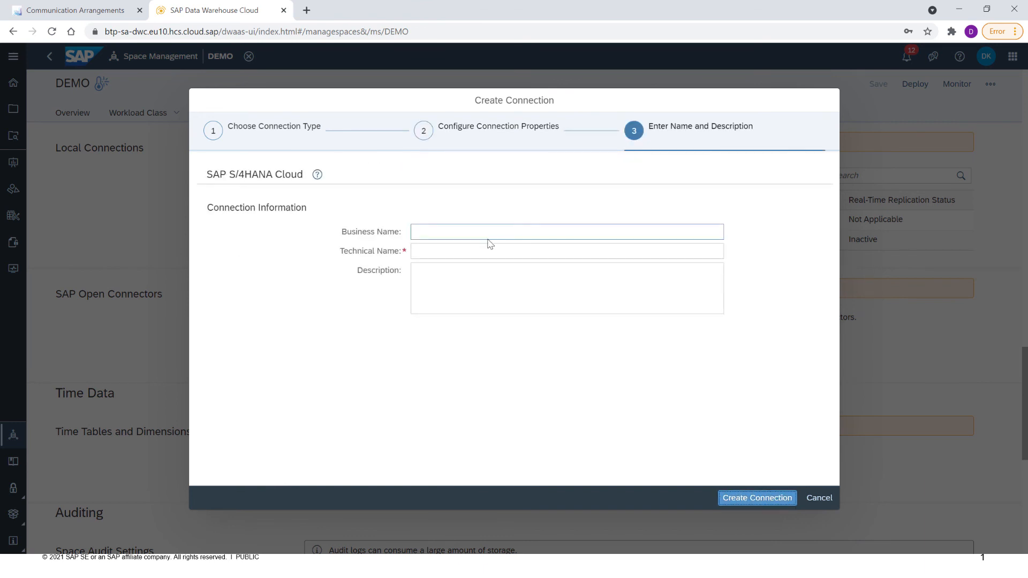
# Create the connection with technical name SAP_S4HCDemo and business name S4HANA Cloud.
pyautogui.click(447, 250)
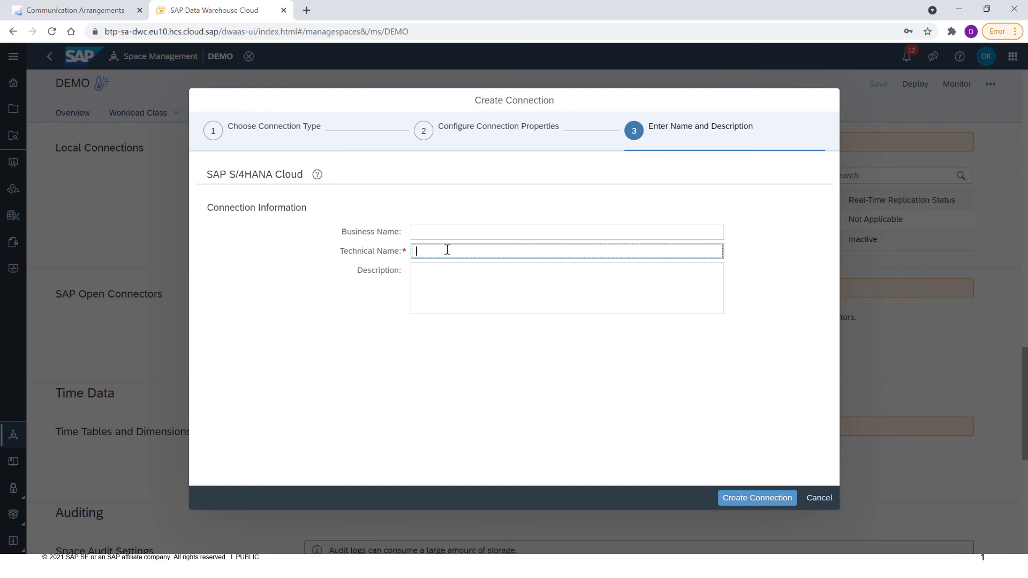
pyautogui.write('SAP_S4HCDemo')
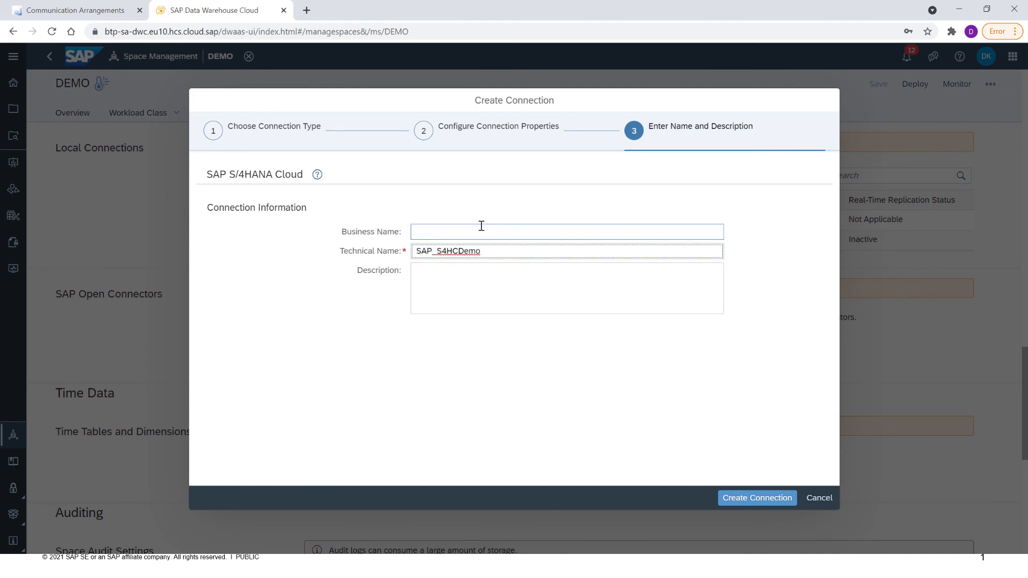
pyautogui.click(482, 226)
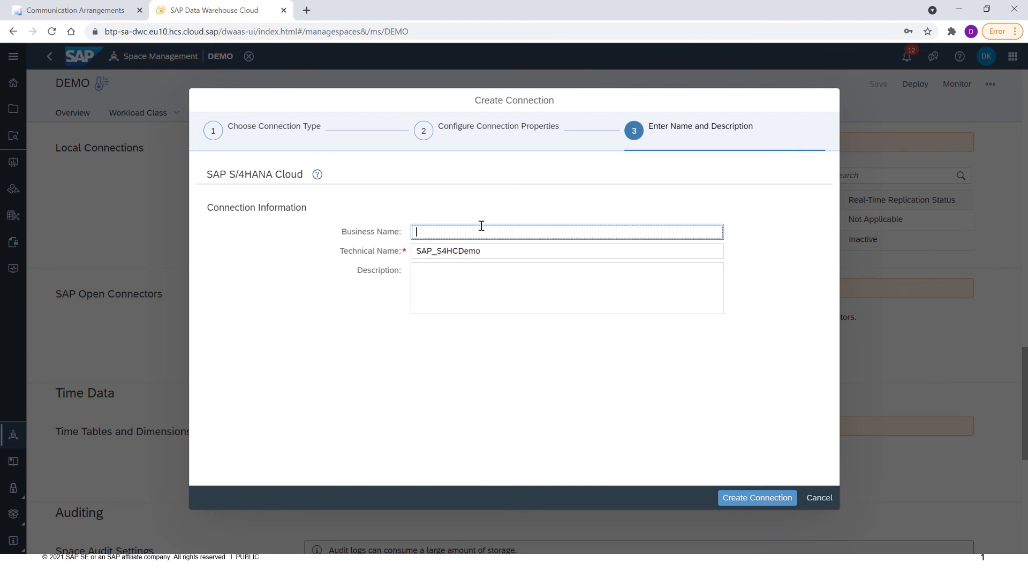
pyautogui.write('S4HANA Cloud')
pyautogui.click(766, 500)
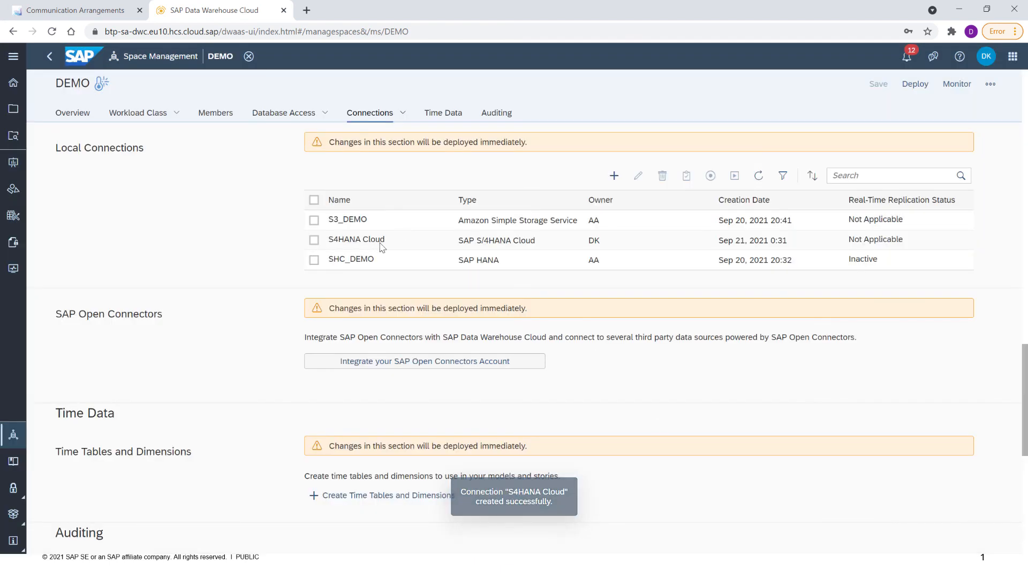
# Validate the S4HANA Cloud connection in the local connections of the DEMO space.
pyautogui.click(314, 240)
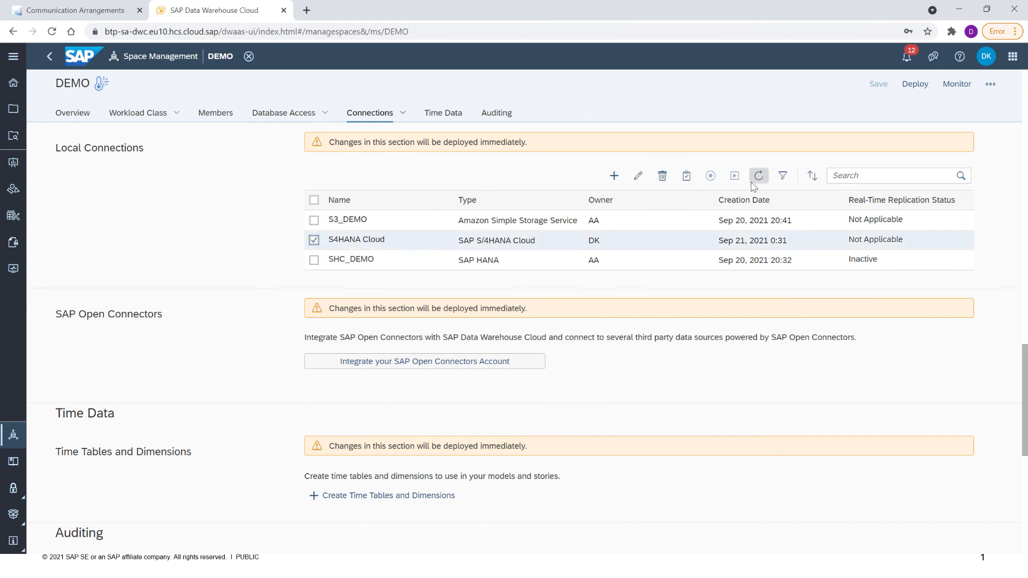
pyautogui.click(685, 180)
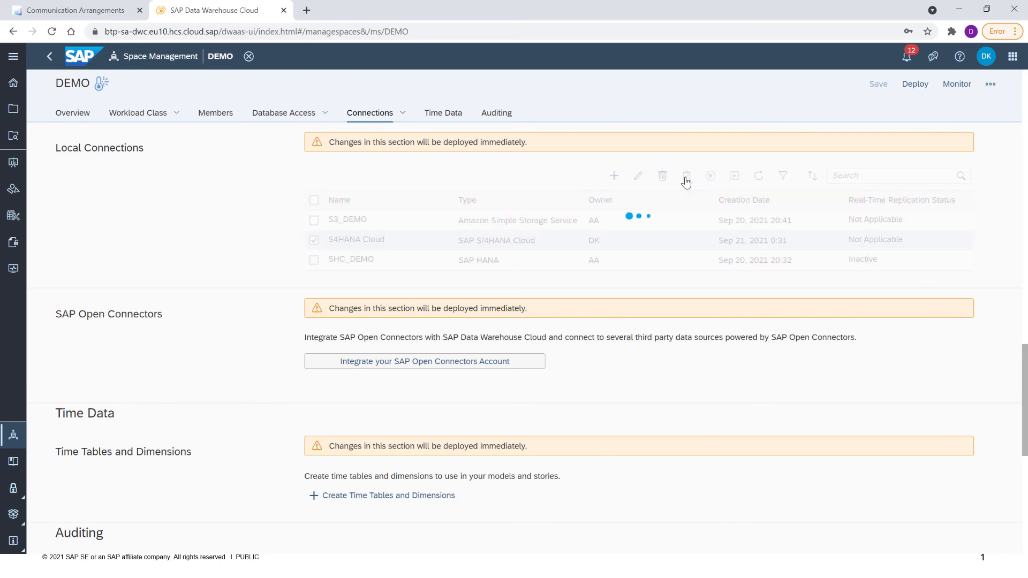